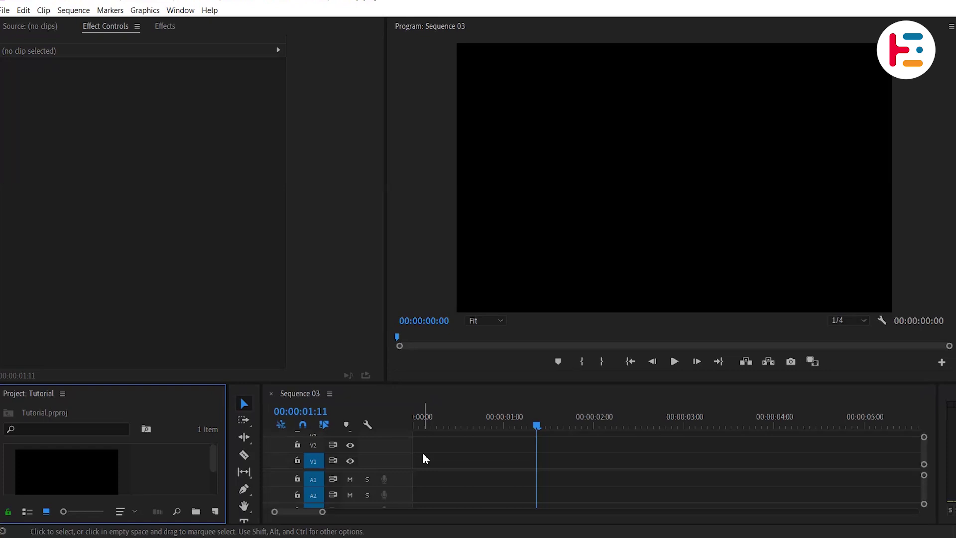
Draw a full-frame rectangle graphic over the Program monitor with the Rectangle Tool
left_click(244, 488)
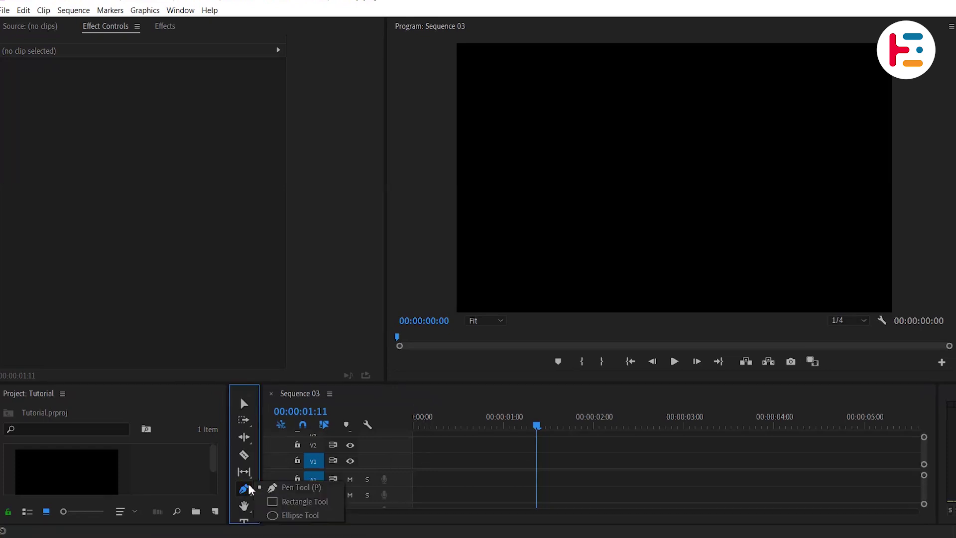
left_click(298, 502)
left_click_drag(458, 48, 806, 313)
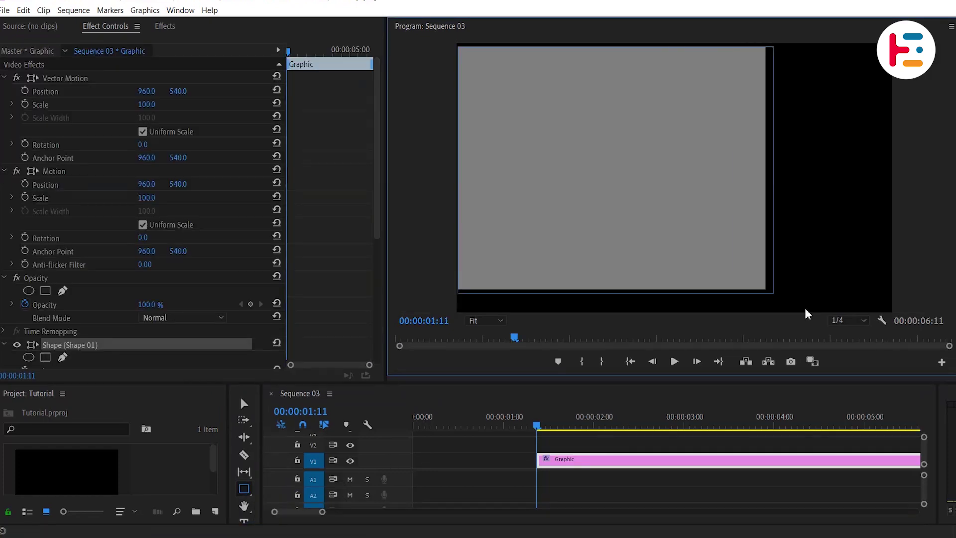
scroll(324, 224, "down", 5)
Fill the rectangle with a linear gradient running from black at top to orange at bottom
left_click(59, 289)
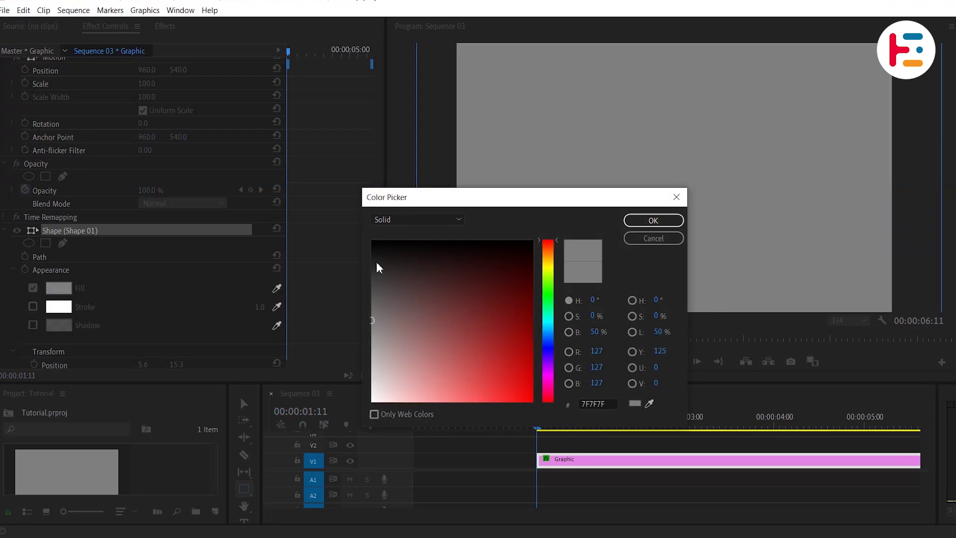
left_click(449, 219)
left_click(445, 246)
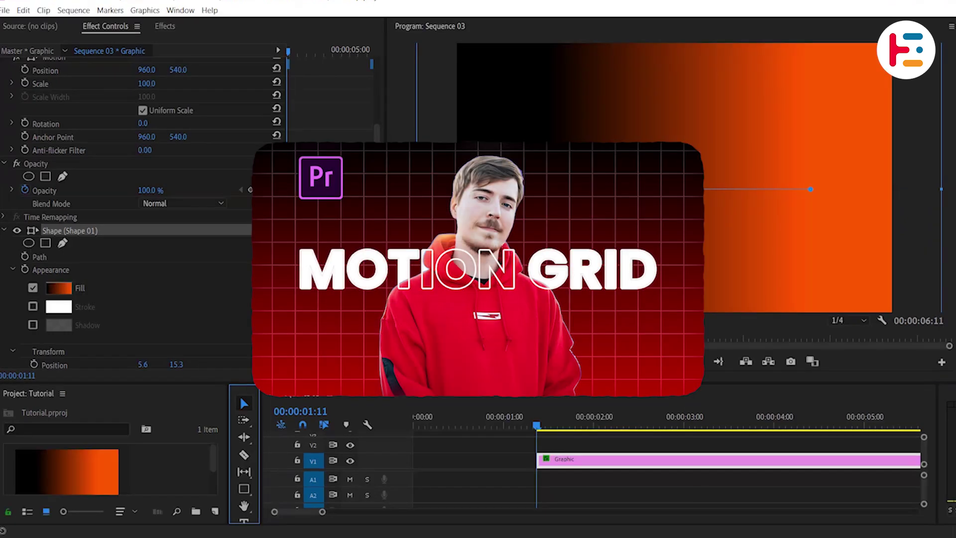
left_click_drag(811, 197, 690, 322)
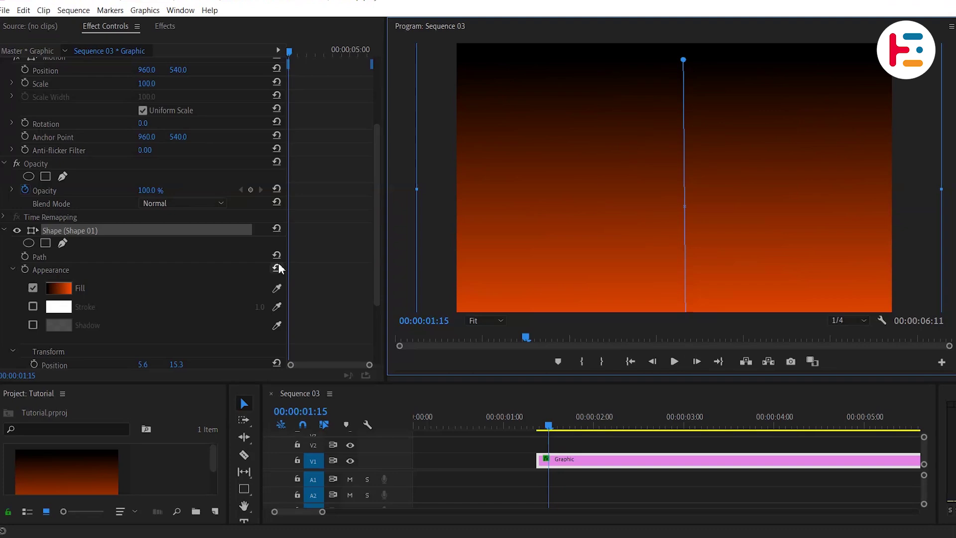
Search the Effects panel for 'grid' and apply the Grid effect to the gradient graphic
left_click(165, 26)
left_click(106, 43)
type("grid")
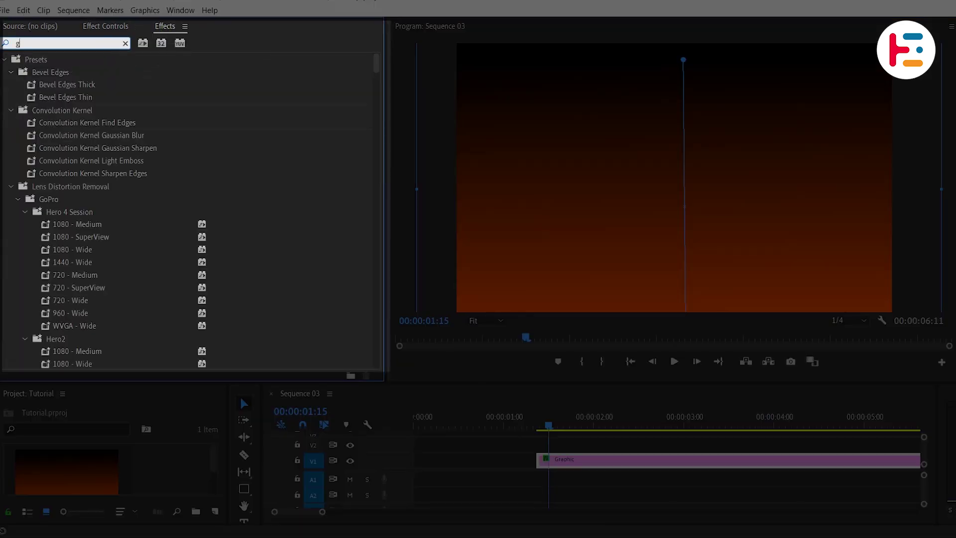
double_click(45, 137)
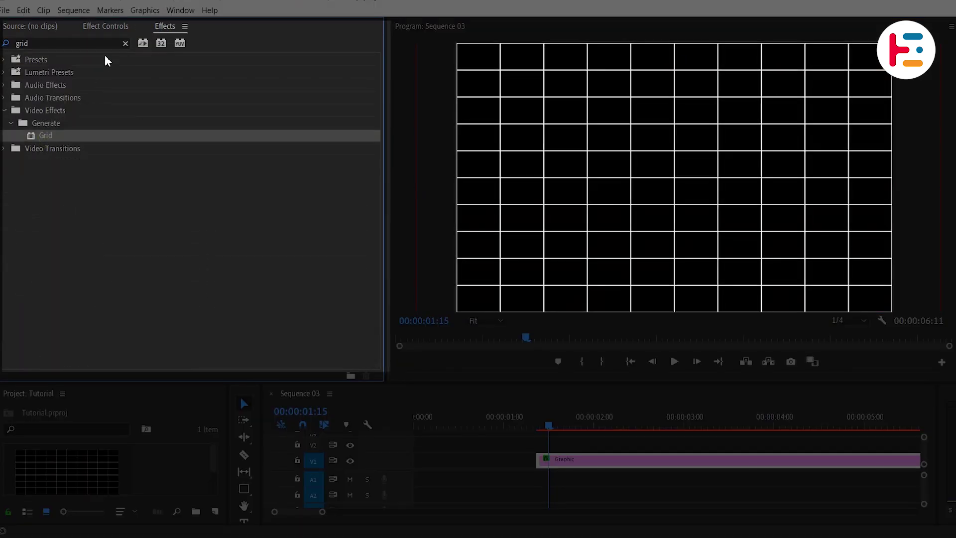
Set the Grid's Border to 4 and Anchor X to 996, and set its blending mode to Screen
left_click(107, 33)
scroll(320, 252, "down", 5)
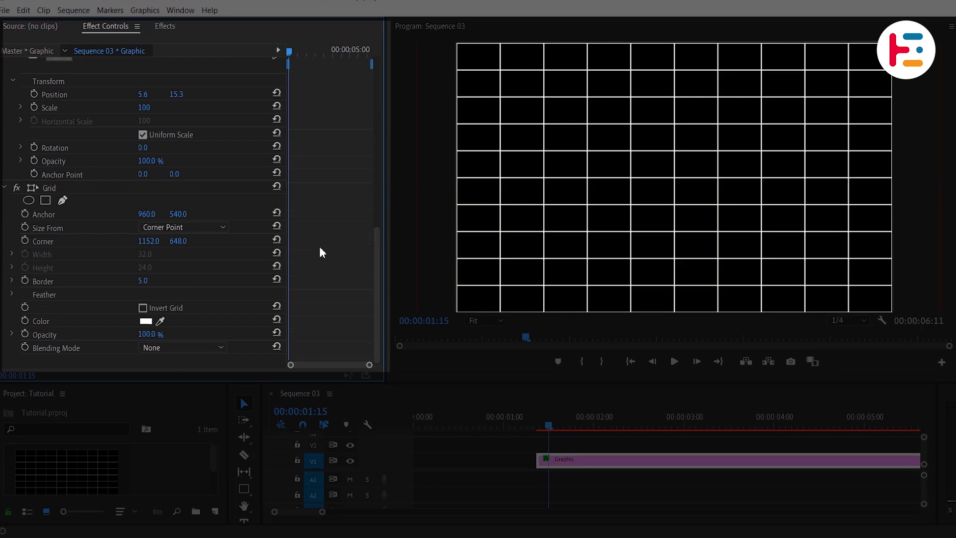
left_click(146, 280)
type("4")
key("Return")
left_click_drag(146, 214, 164, 213)
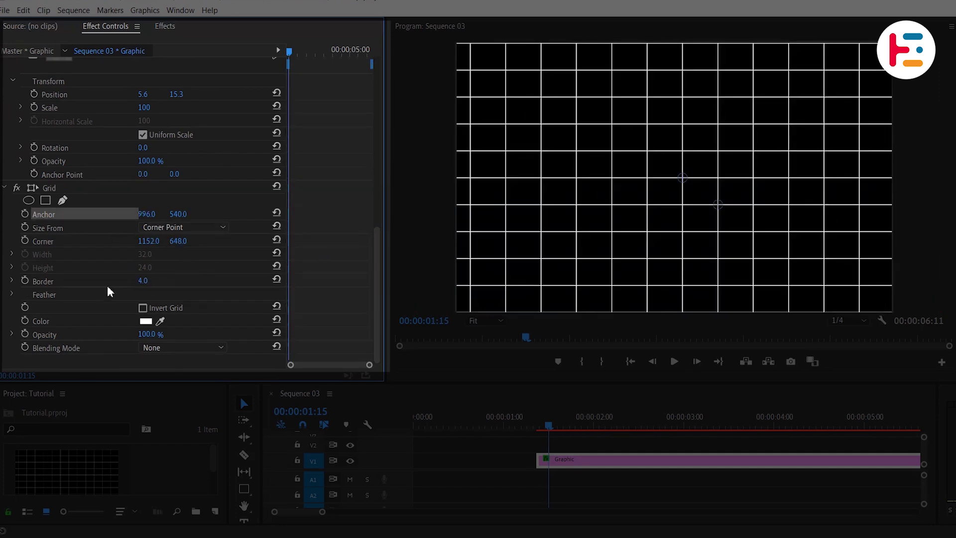
left_click(213, 348)
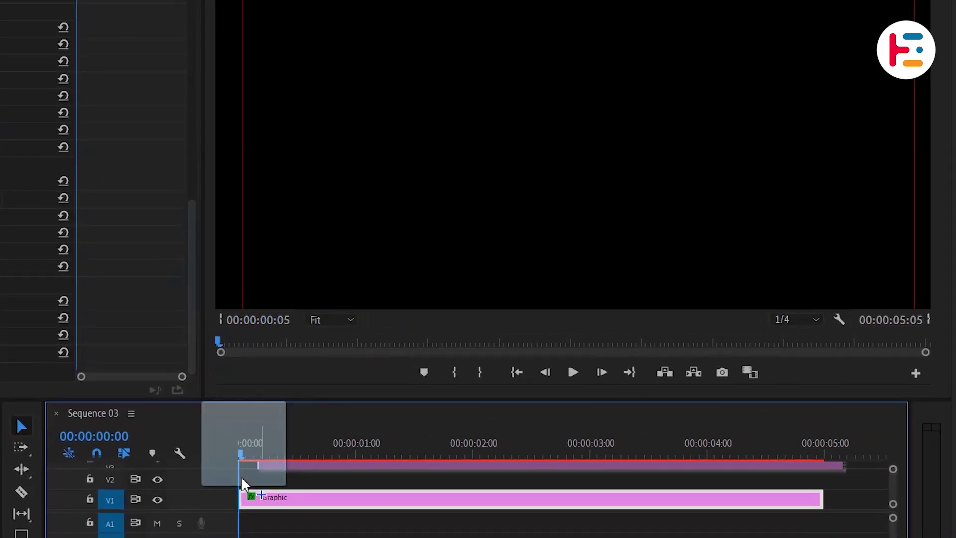
Place image (2) (1).png on V2 and keyframe its Scale from 100 to 139 by 00:00:01:16
left_click_drag(241, 476, 224, 482)
key("space")
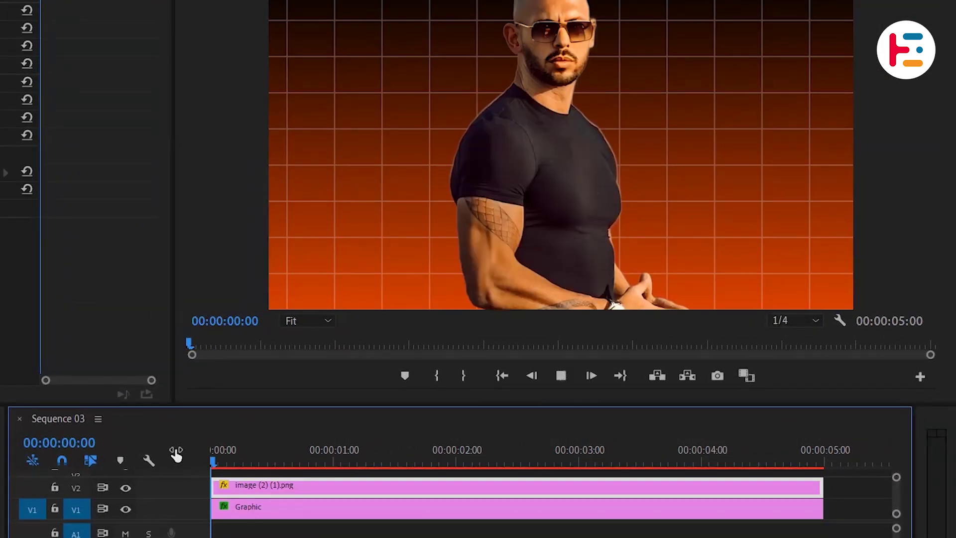
key("space")
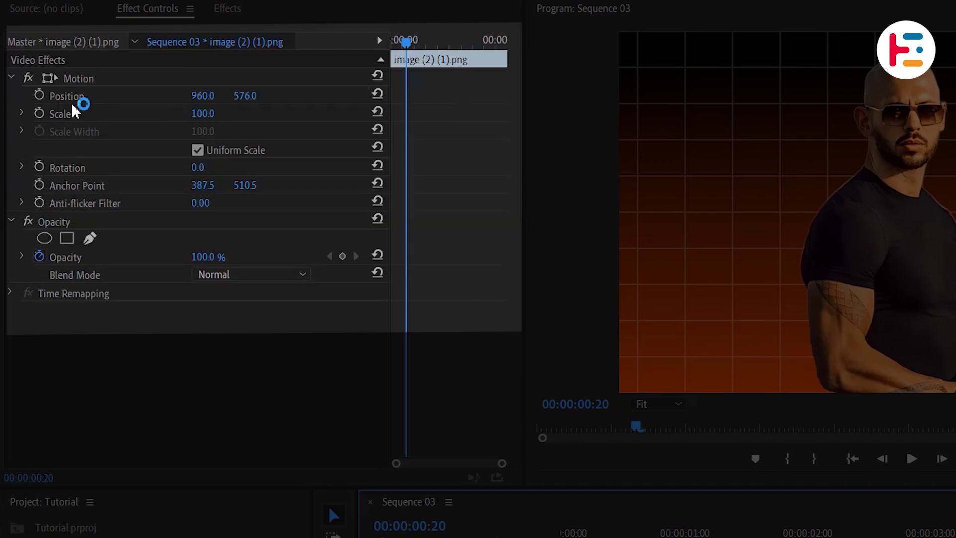
left_click(42, 95)
left_click(41, 113)
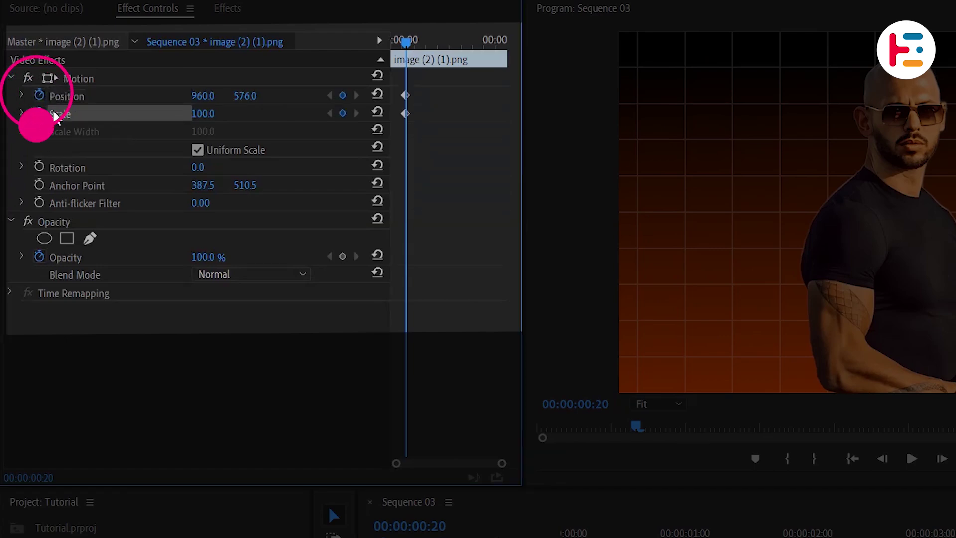
key("space")
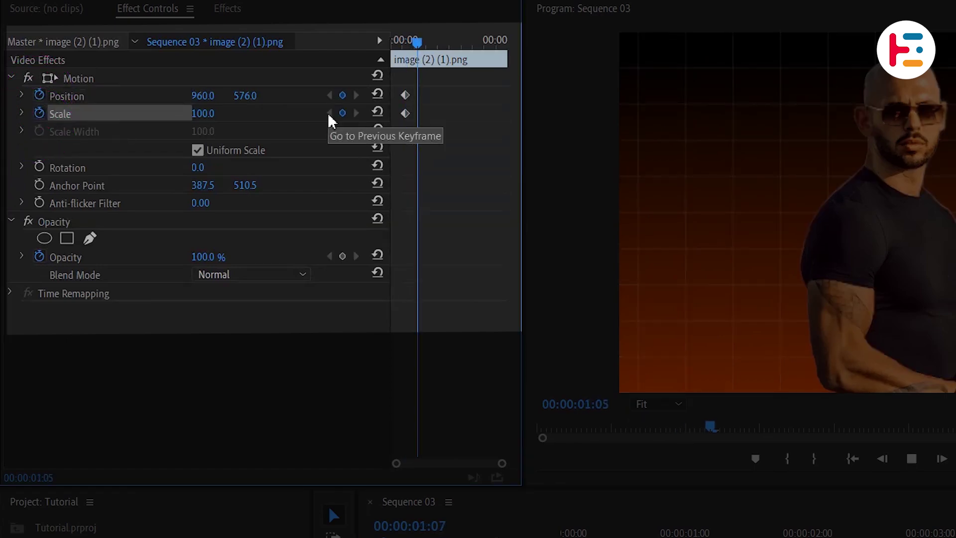
key("space")
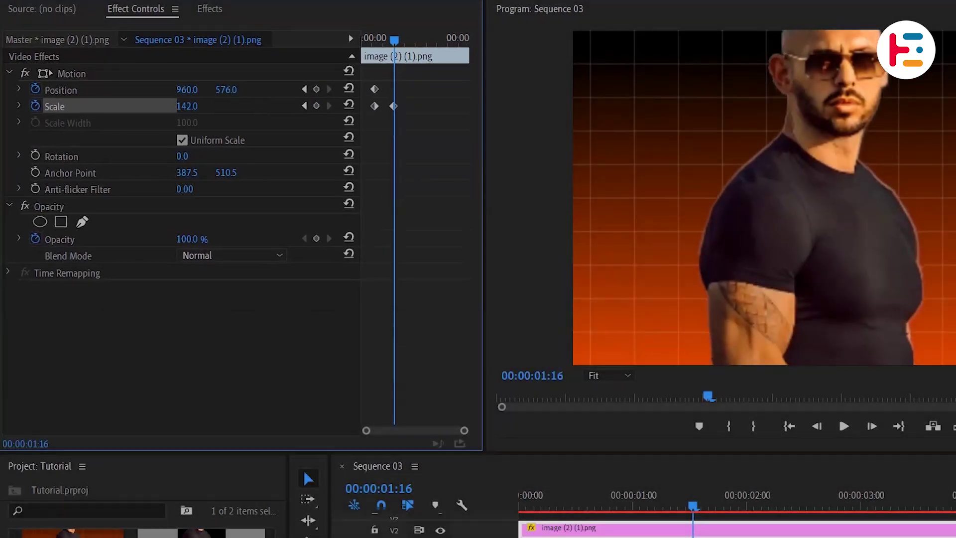
left_click_drag(202, 110, 289, 91)
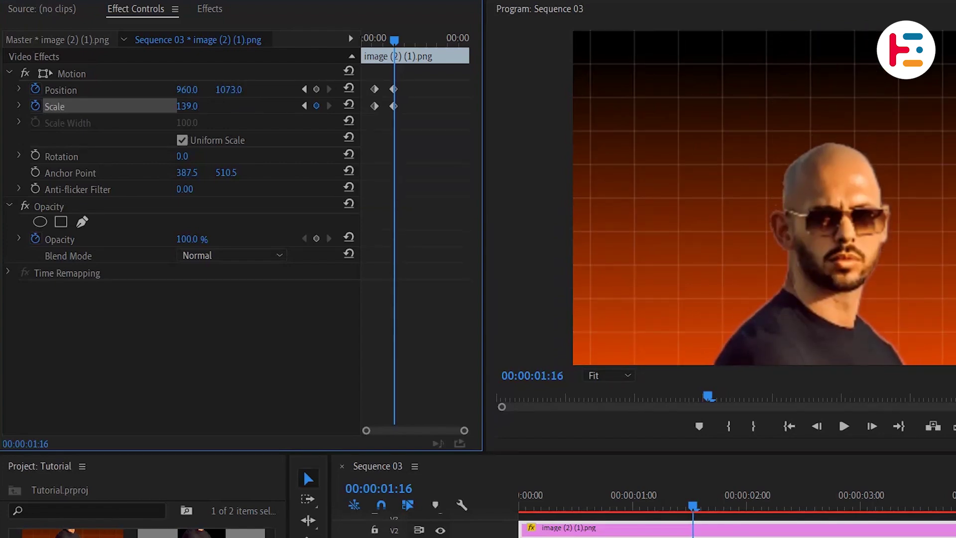
End the image's position keyframe at 1041, 1078 and reveal the Scale and Position speed graphs
left_click_drag(187, 89, 205, 90)
key("shift+Right")
key("shift+Right")
left_click(17, 106)
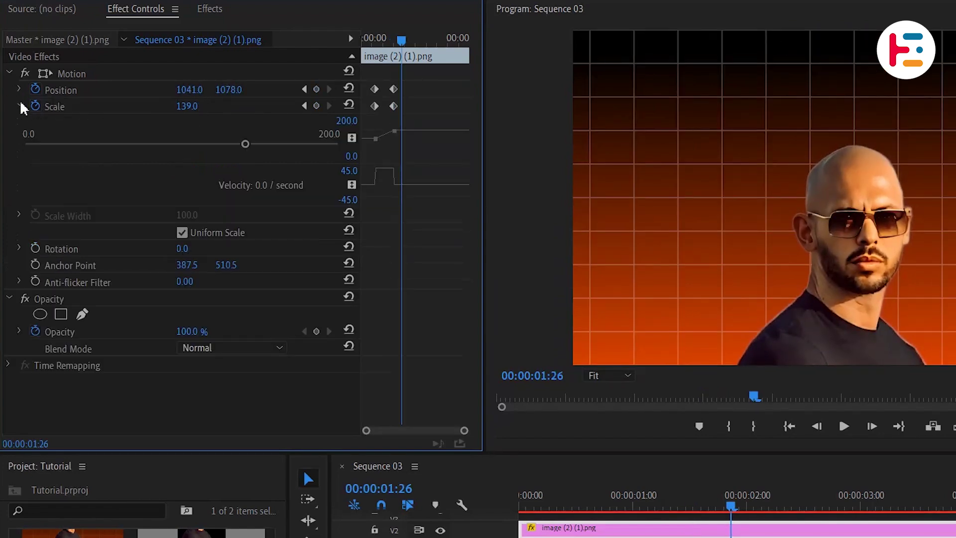
left_click(20, 88)
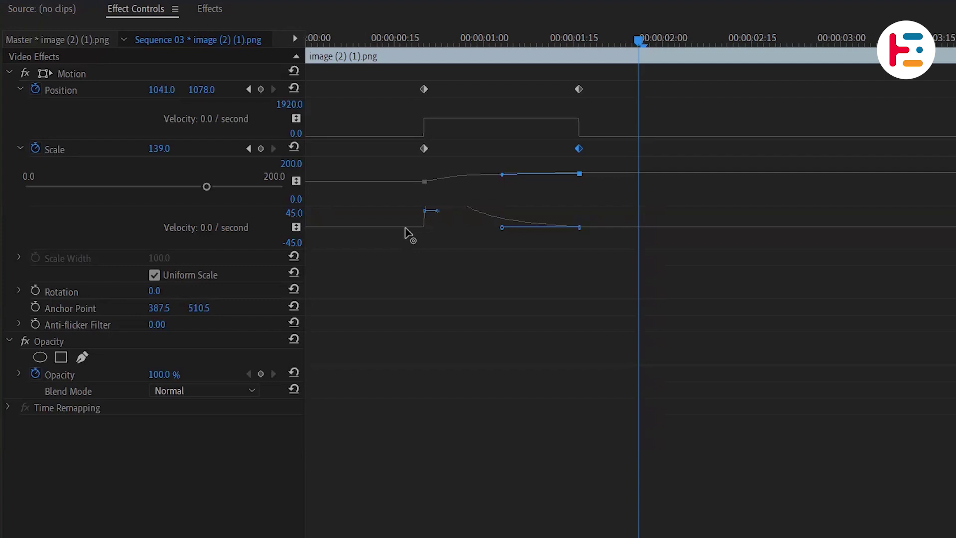
Apply Ease Out temporal interpolation to the image's position keyframes
left_click(562, 126)
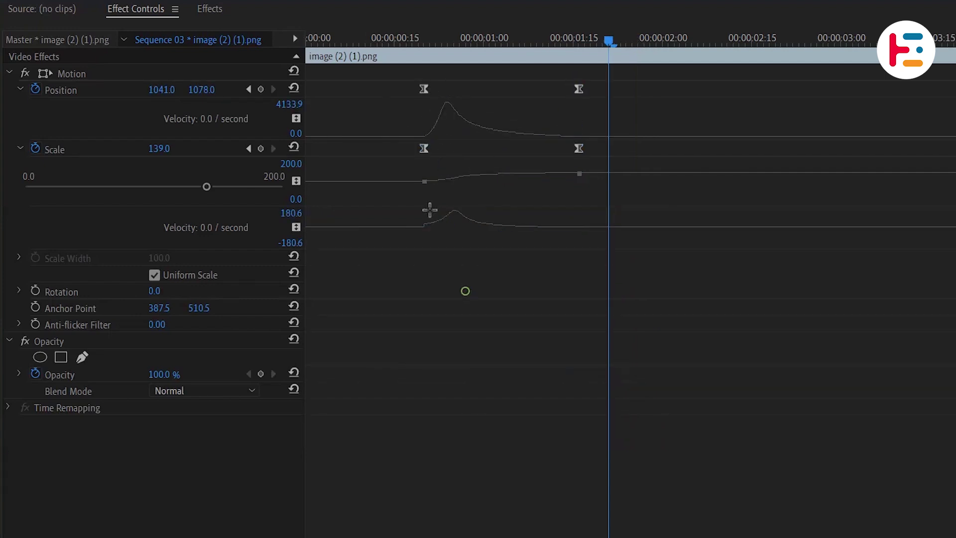
right_click(429, 97)
mouse_move(568, 203)
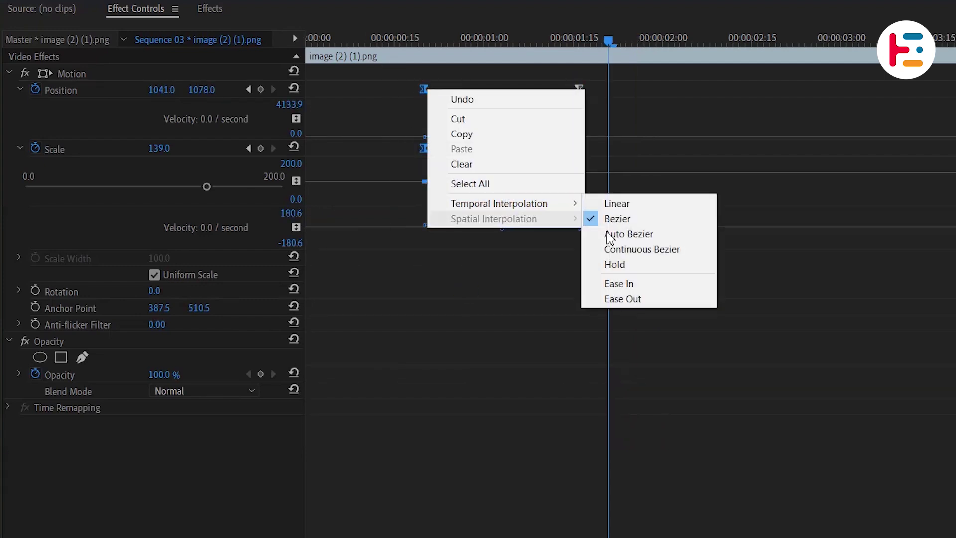
left_click(653, 297)
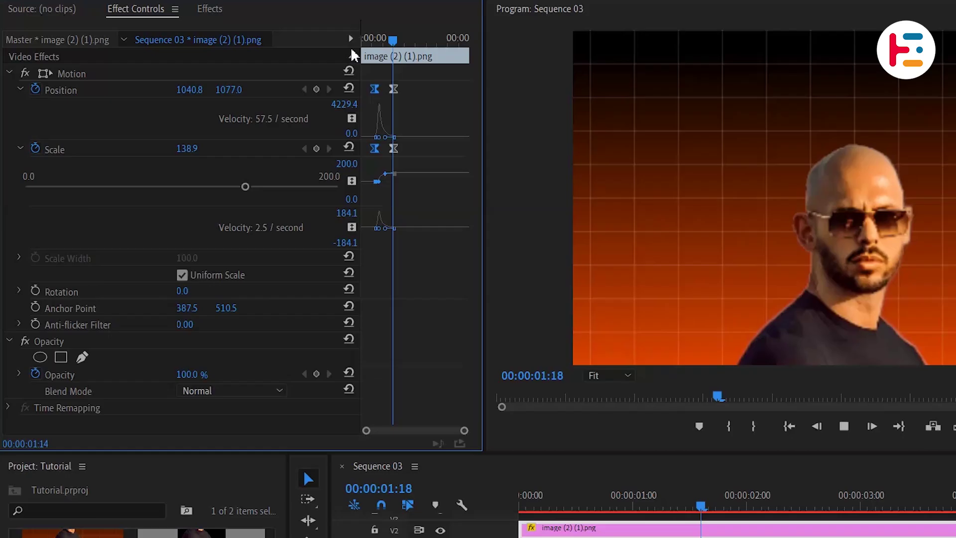
key("grave")
Split the image clip at the playhead and select the second piece
key("ctrl+k")
key("grave")
left_click(785, 523)
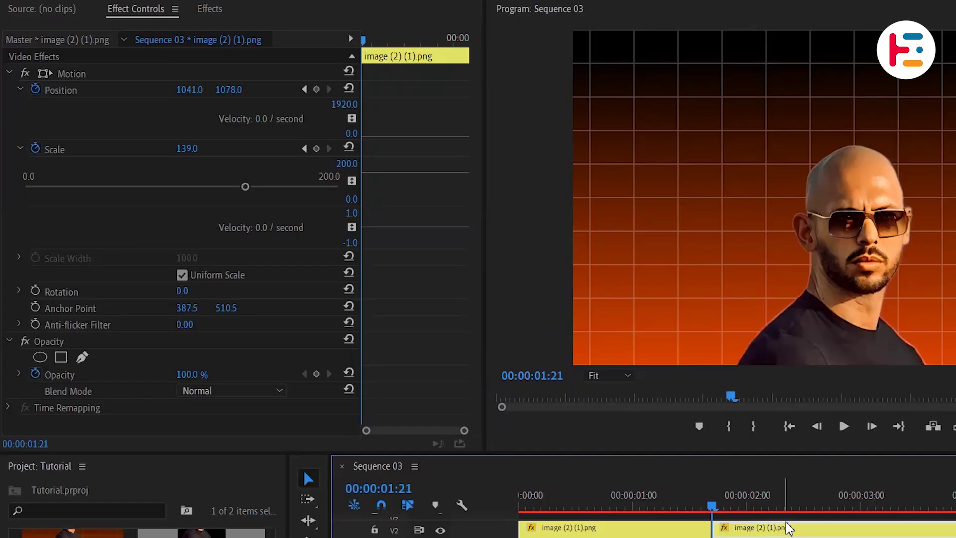
left_click(40, 351)
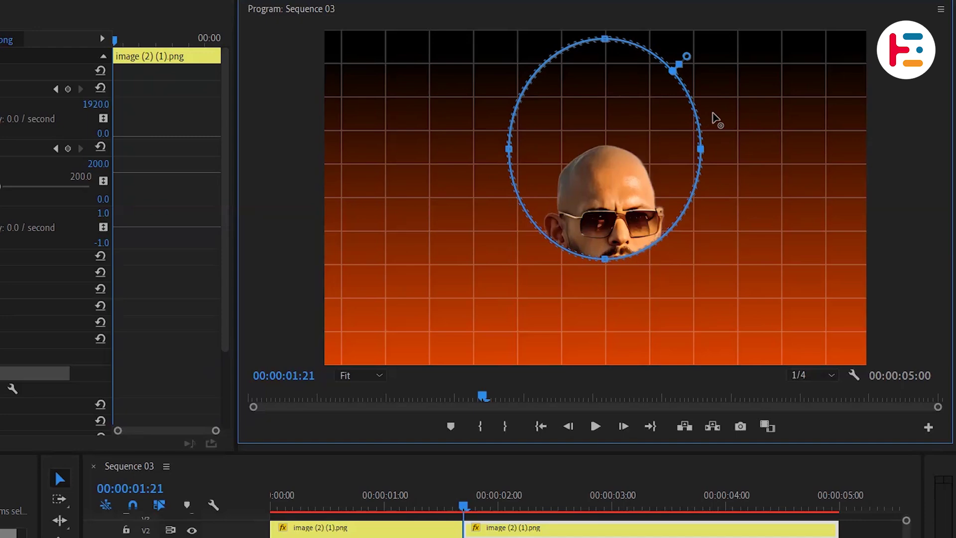
Move the ellipse mask up to the head top, set its feather to 0, and invert it
left_click_drag(649, 120, 648, 109)
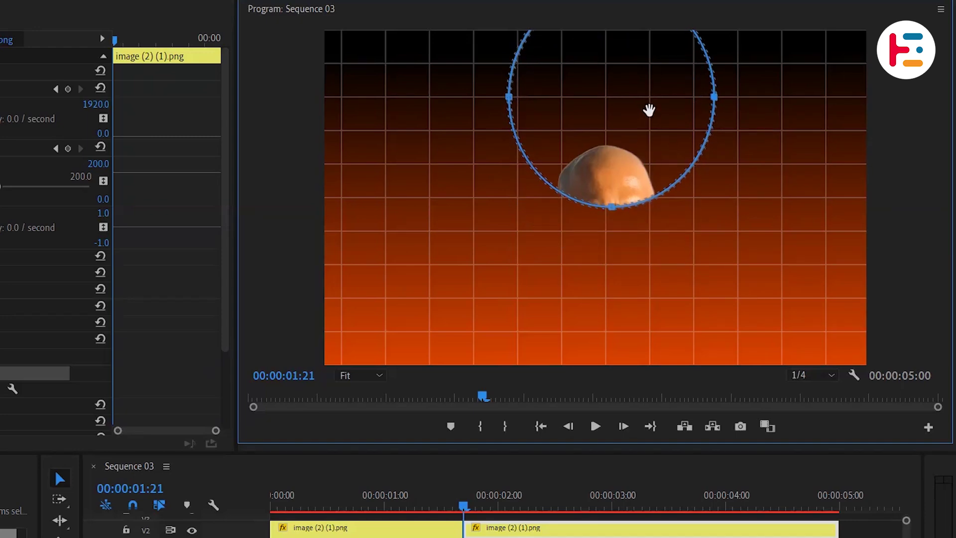
scroll(171, 384, "down", 6)
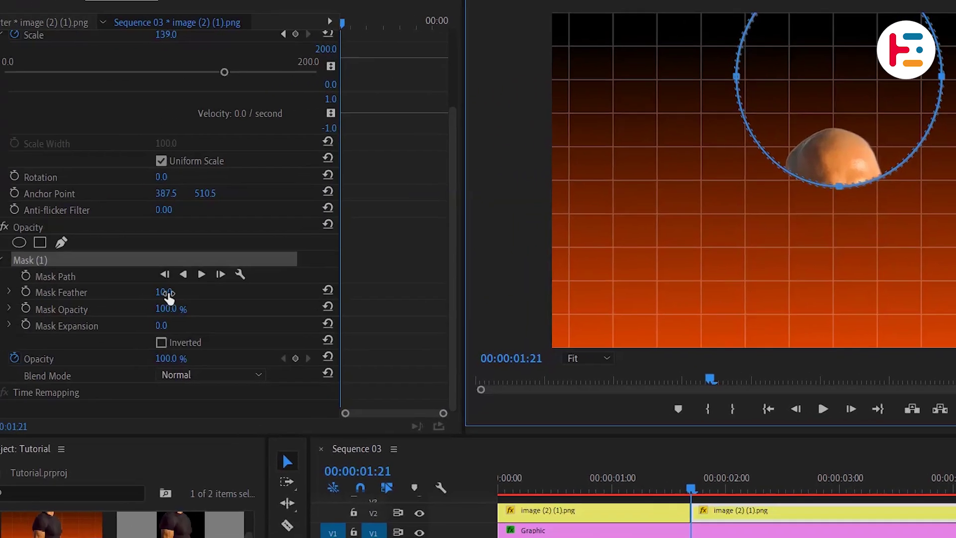
left_click(167, 293)
type("0")
key("Return")
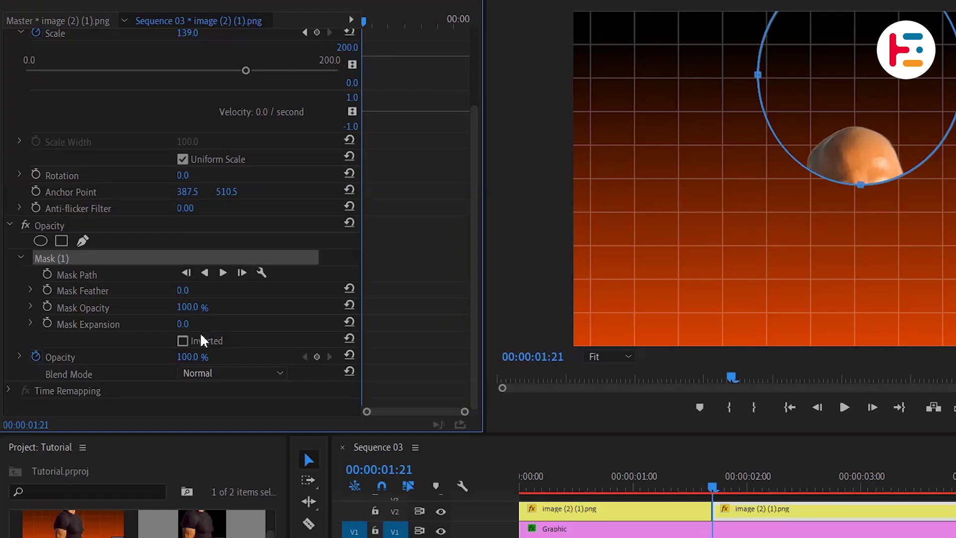
left_click(184, 341)
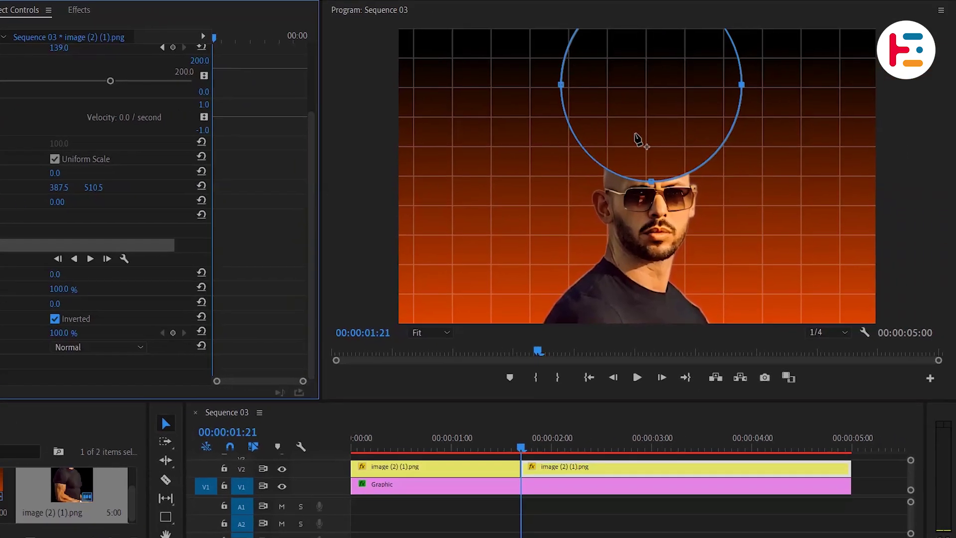
key("grave")
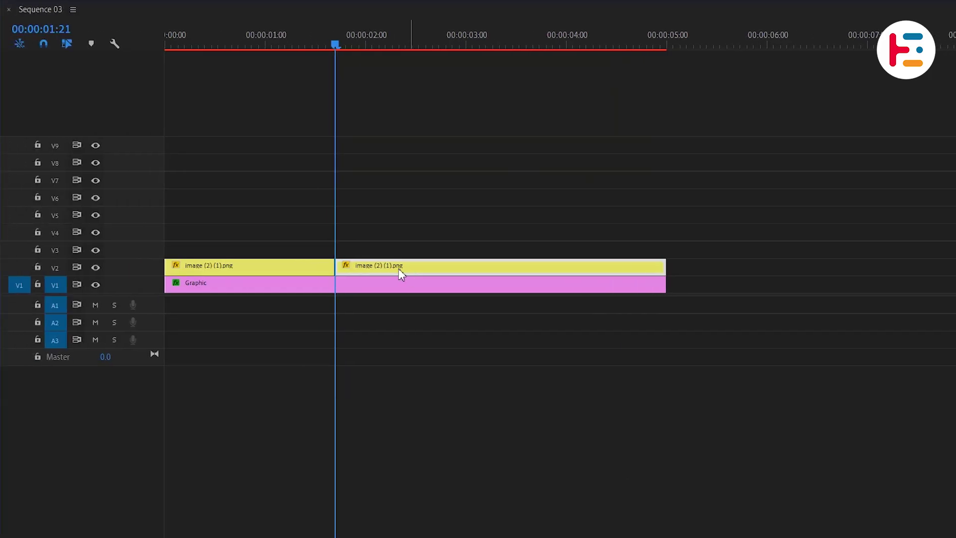
Copy the masked clip to V3, un-invert its mask, and toggle V2 off and on to check
left_click_drag(399, 271, 397, 247)
key("grave")
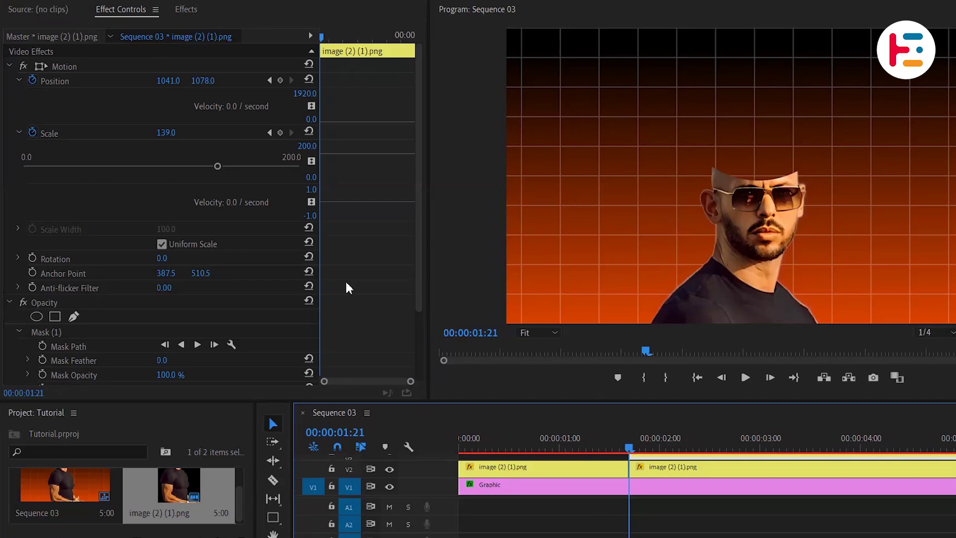
scroll(346, 286, "down", 3)
left_click(163, 319)
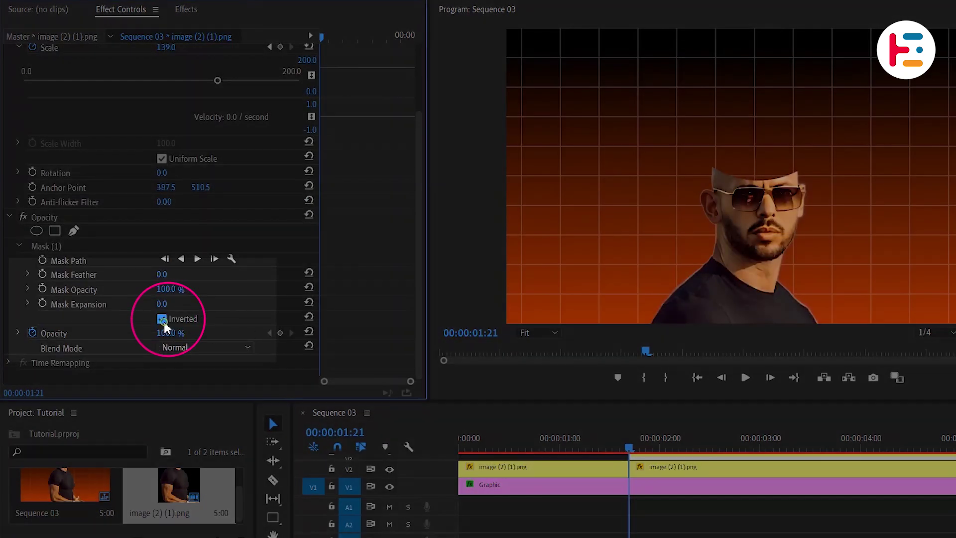
left_click(390, 469)
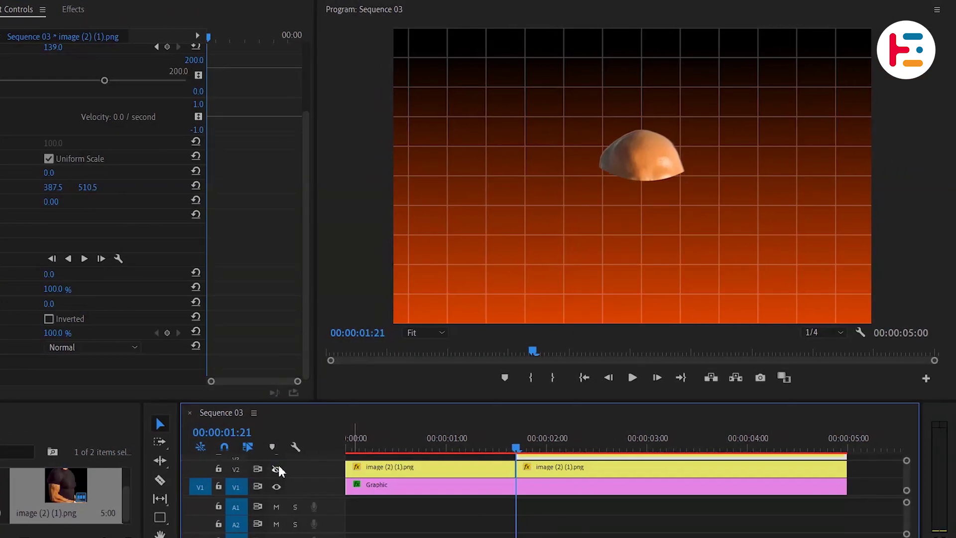
left_click(277, 469)
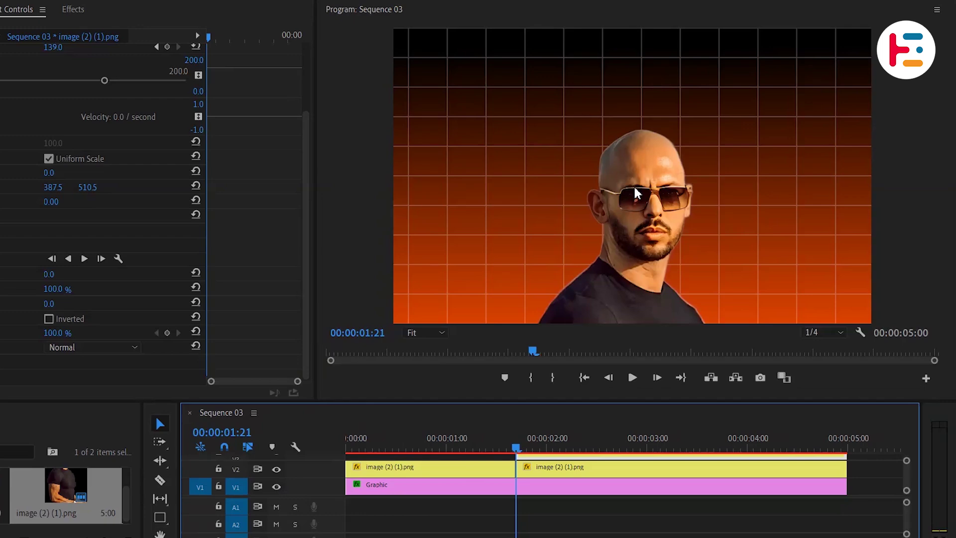
At 00:00:02:15, keyframe the head piece to position 1213, -52 with 161° rotation
scroll(164, 222, "up", 4)
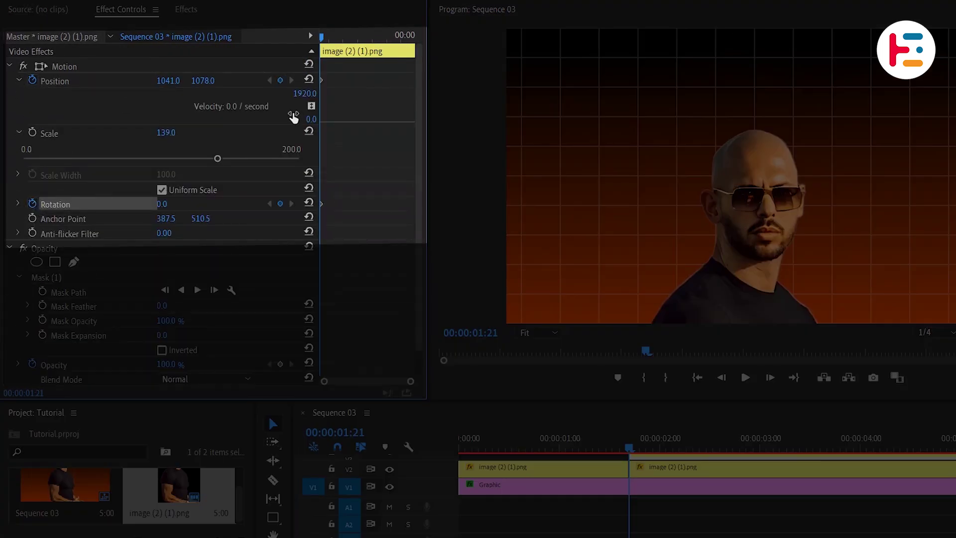
left_click_drag(332, 39, 336, 40)
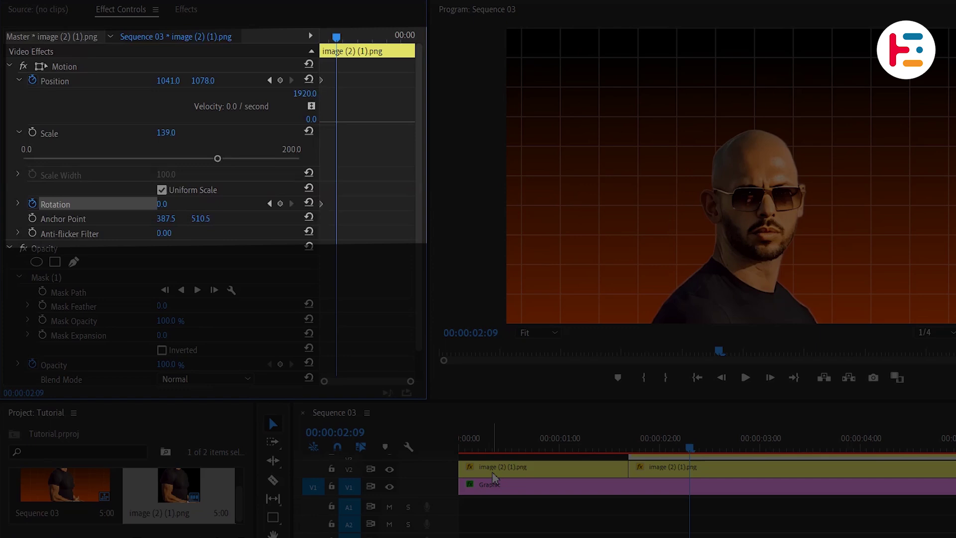
key("Right")
key("Right")
key("Right")
key("Right")
key("Right")
key("Right")
left_click_drag(161, 204, 172, 205)
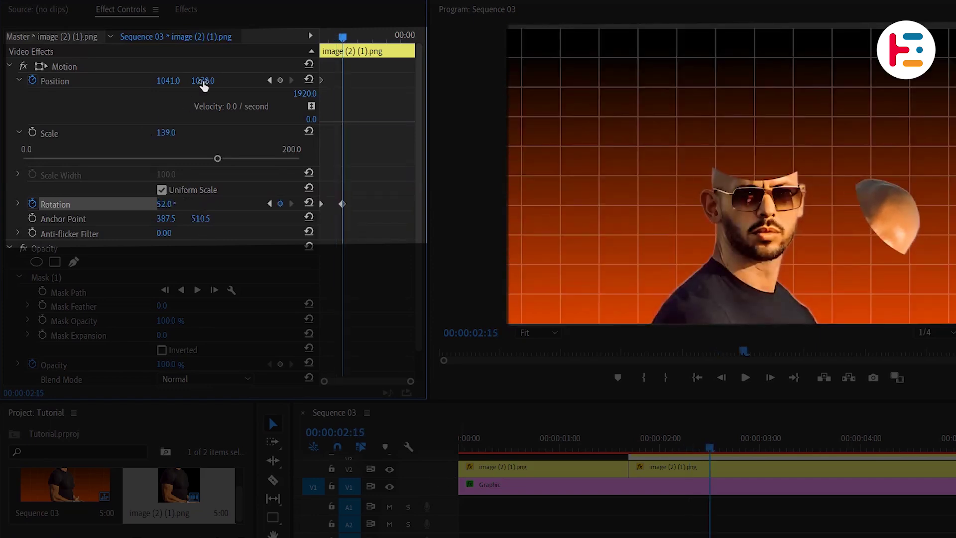
left_click_drag(203, 85, 210, 81)
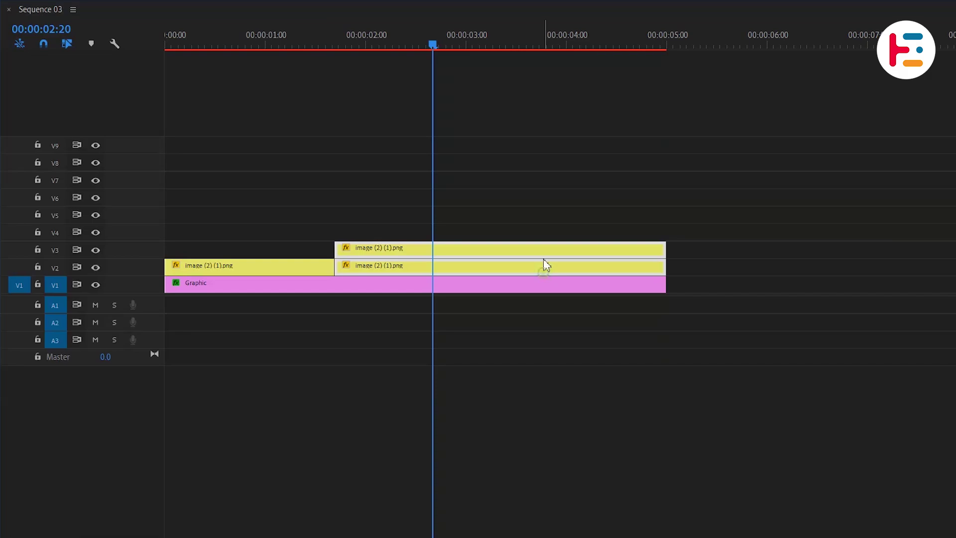
Shift the image clips up a track, draw an ellipse over the head top, and move it to V2
left_click_drag(546, 265, 544, 261)
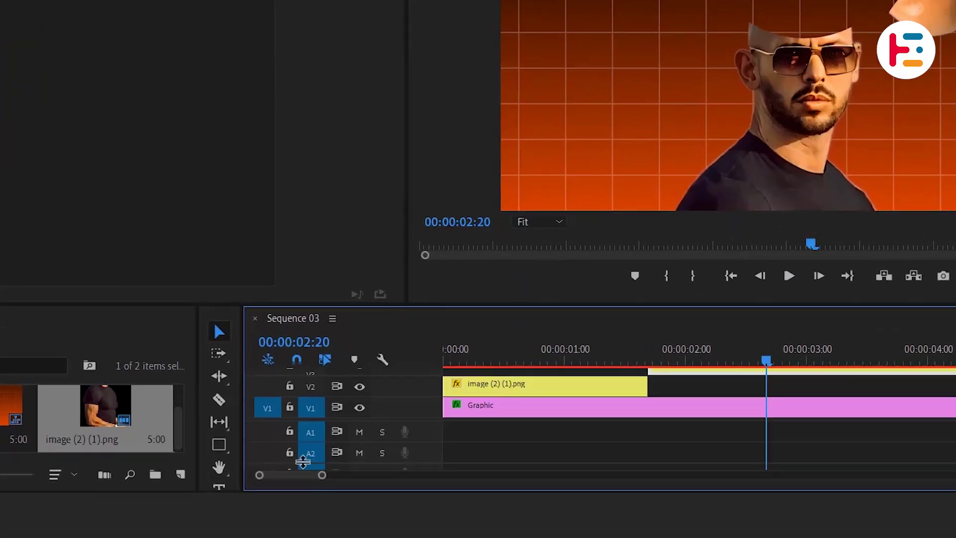
left_click(271, 510)
left_click(316, 478)
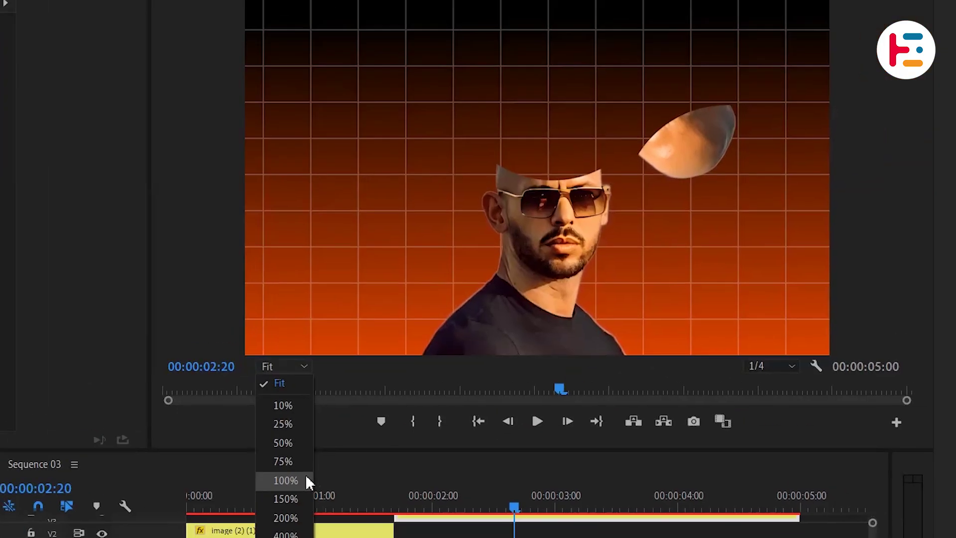
left_click(305, 480)
left_click_drag(419, 154, 632, 198)
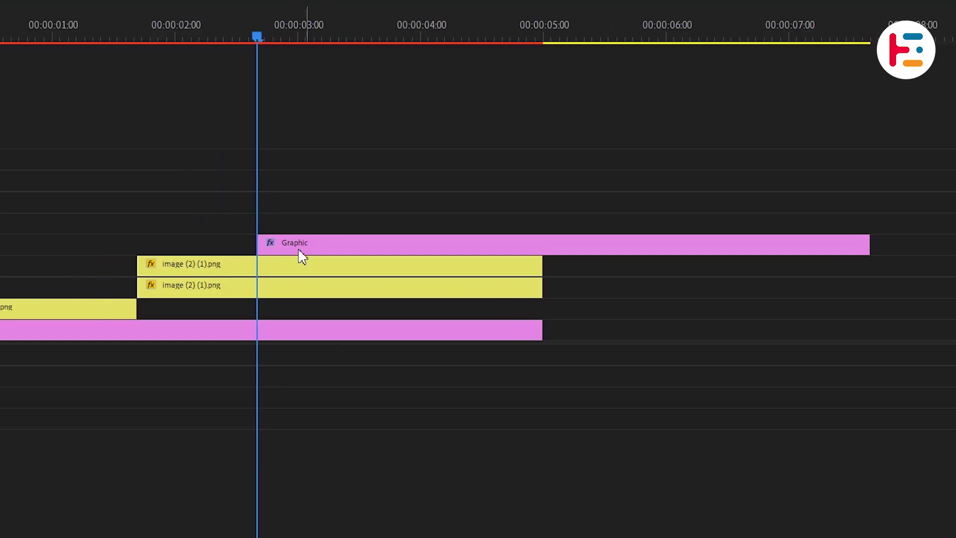
left_click_drag(303, 256, 328, 310)
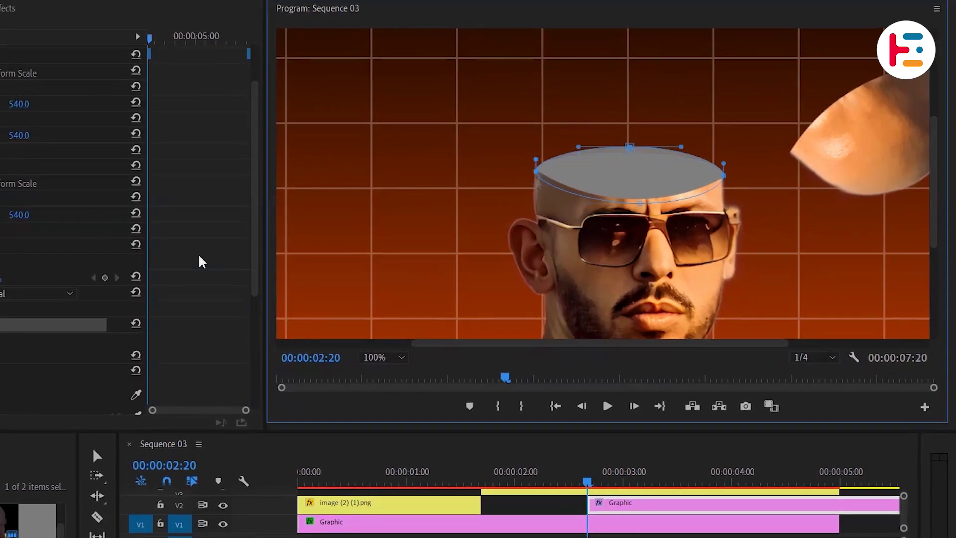
Set the ellipse fill to the face's skin tone with the eyedropper and fit the view
scroll(199, 260, "down", 2)
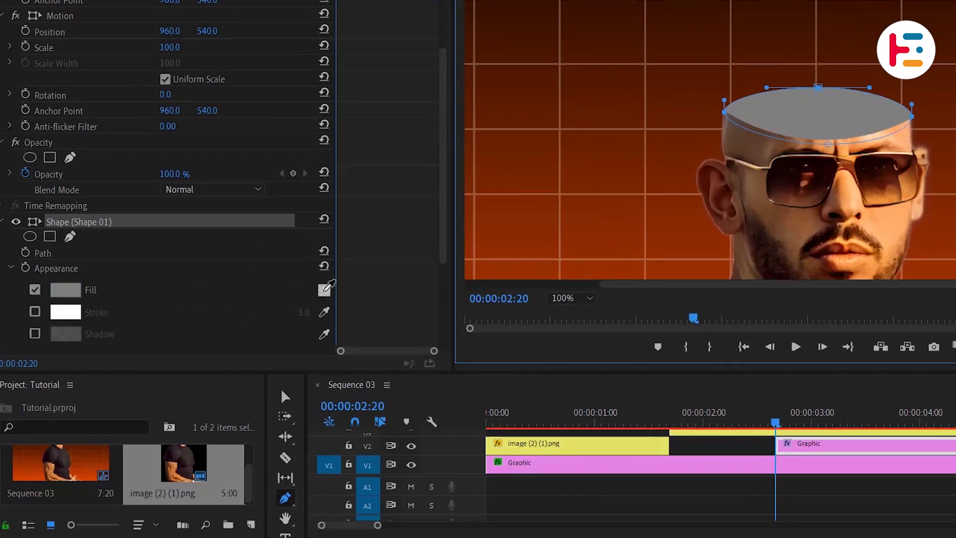
left_click(326, 288)
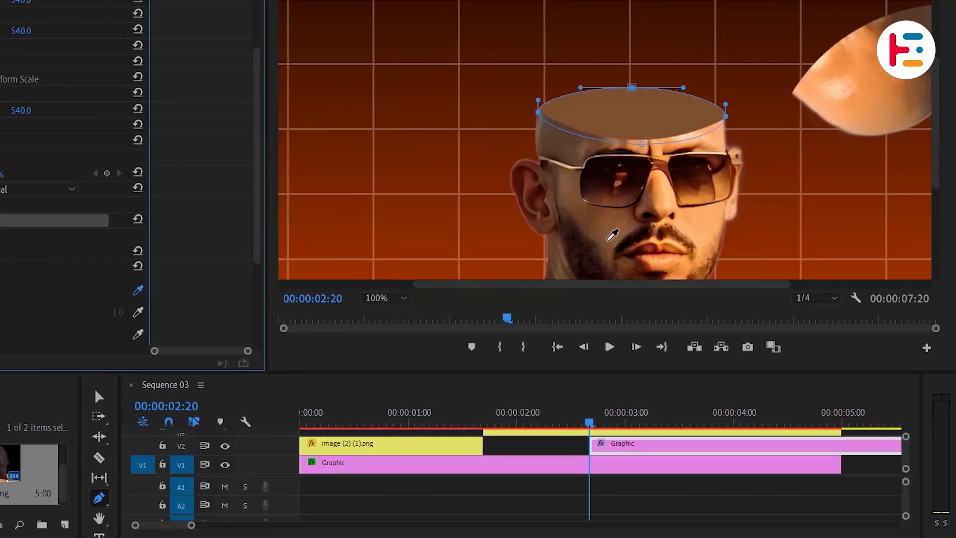
left_click(613, 234)
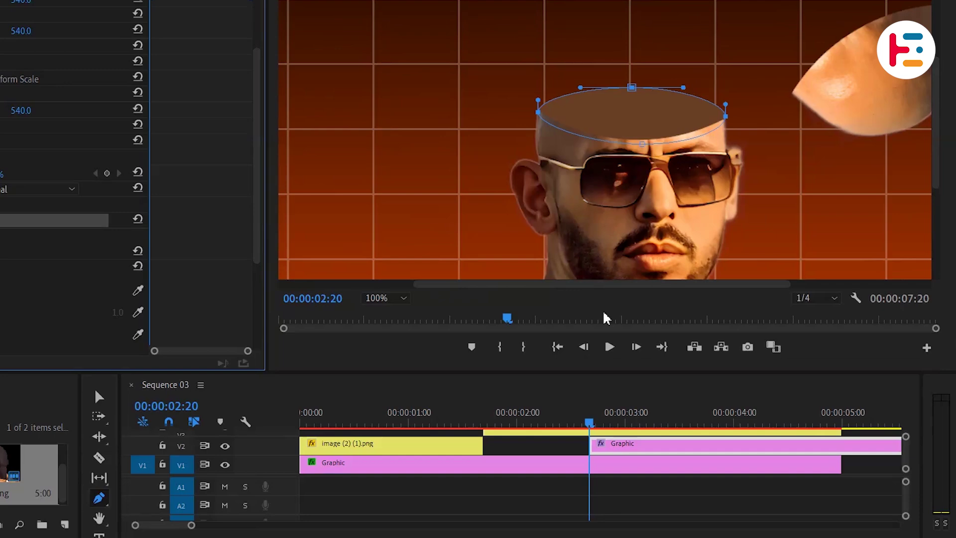
left_click(404, 298)
left_click(384, 311)
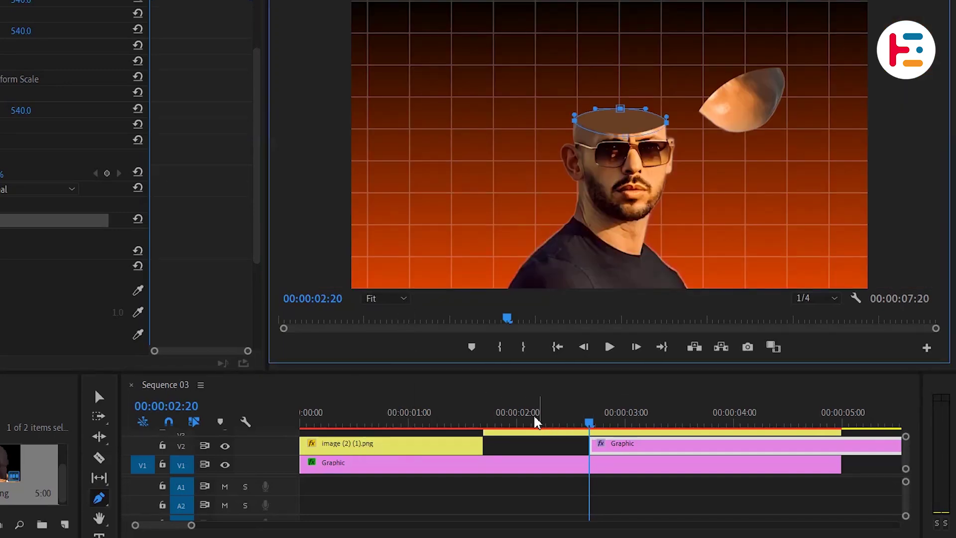
At 00:00:02:04, reduce the head piece's rotation to 129° and adjust its position
left_click_drag(535, 422, 331, 422)
key("space")
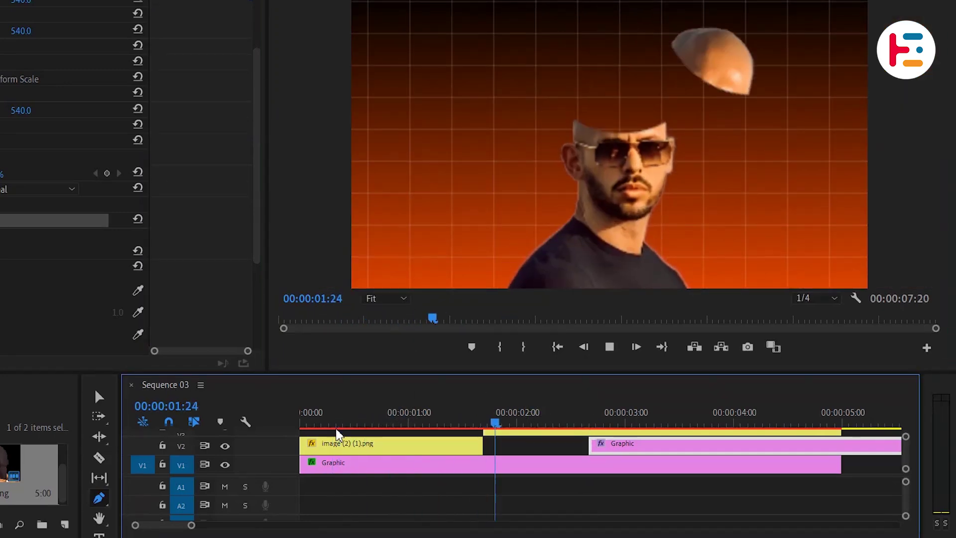
left_click_drag(555, 411, 492, 418)
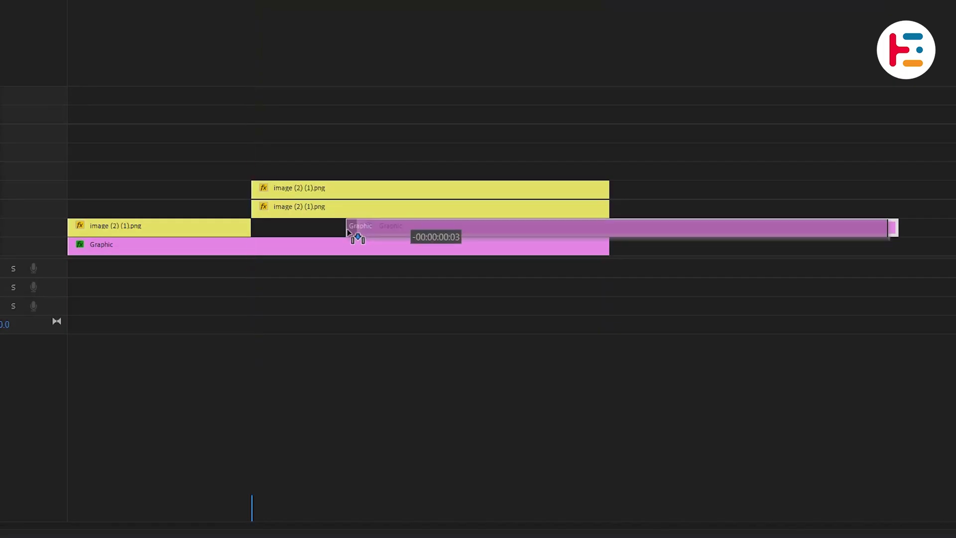
left_click_drag(355, 230, 355, 215)
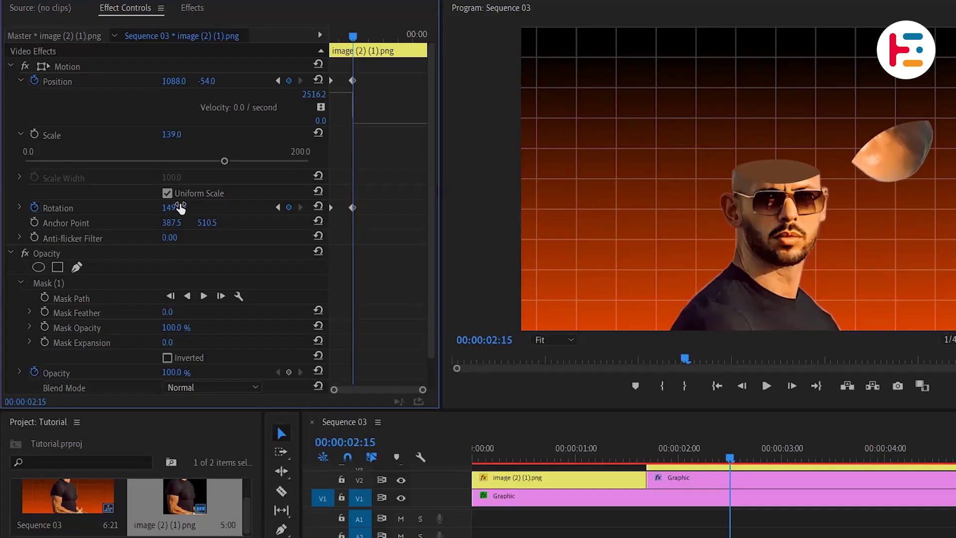
left_click_drag(180, 208, 170, 208)
left_click_drag(207, 81, 207, 83)
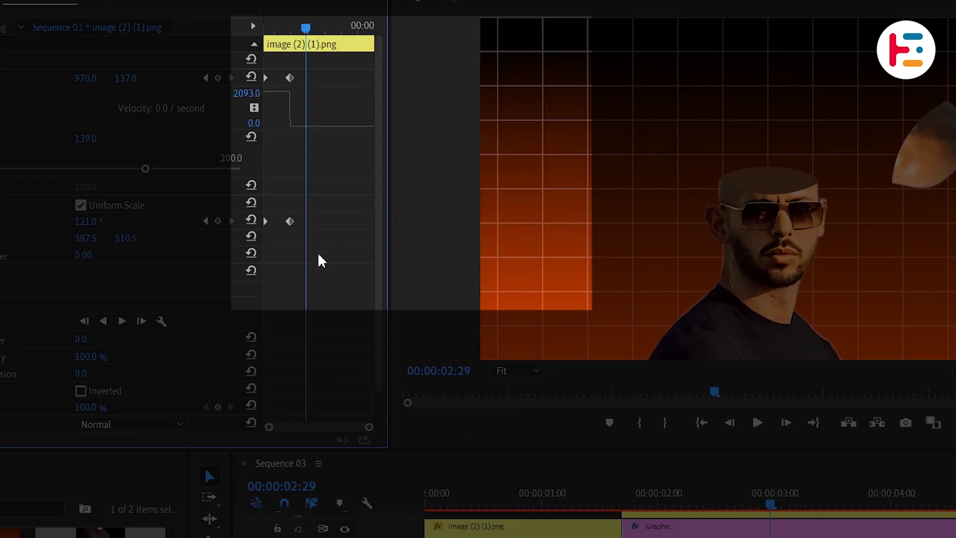
Ease In the Position and Rotation keyframes, Ease Out the Position keyframe, then select Rotation
left_click_drag(383, 238, 351, 74)
right_click(352, 80)
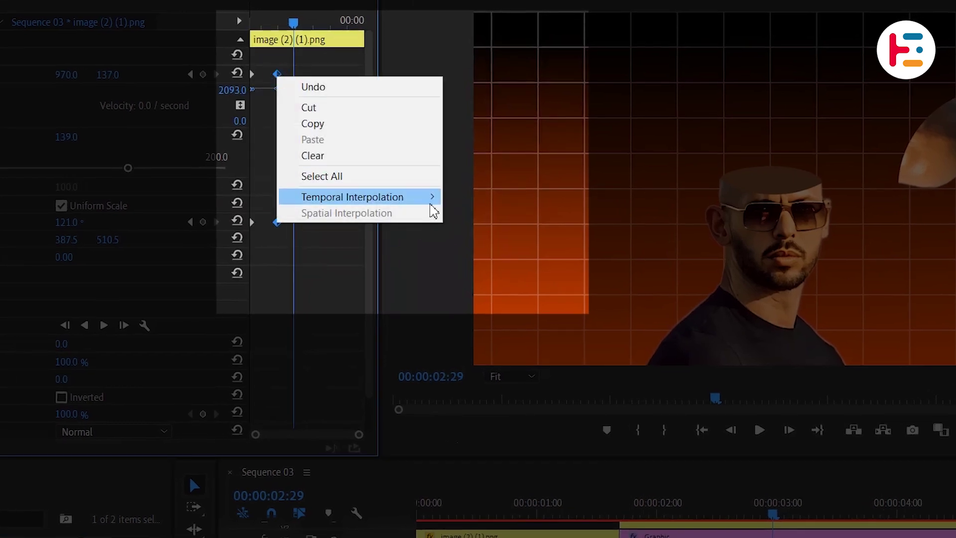
mouse_move(431, 200)
left_click(521, 288)
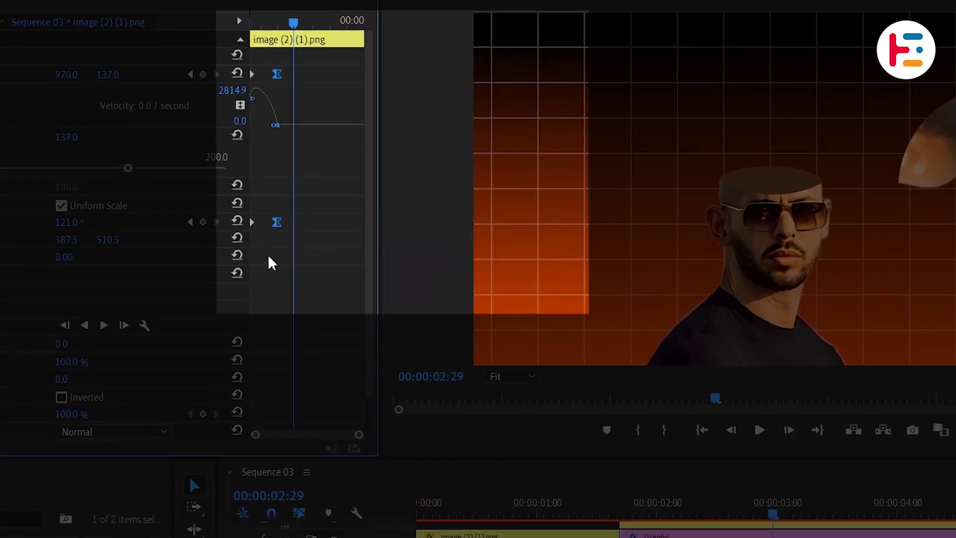
right_click(252, 73)
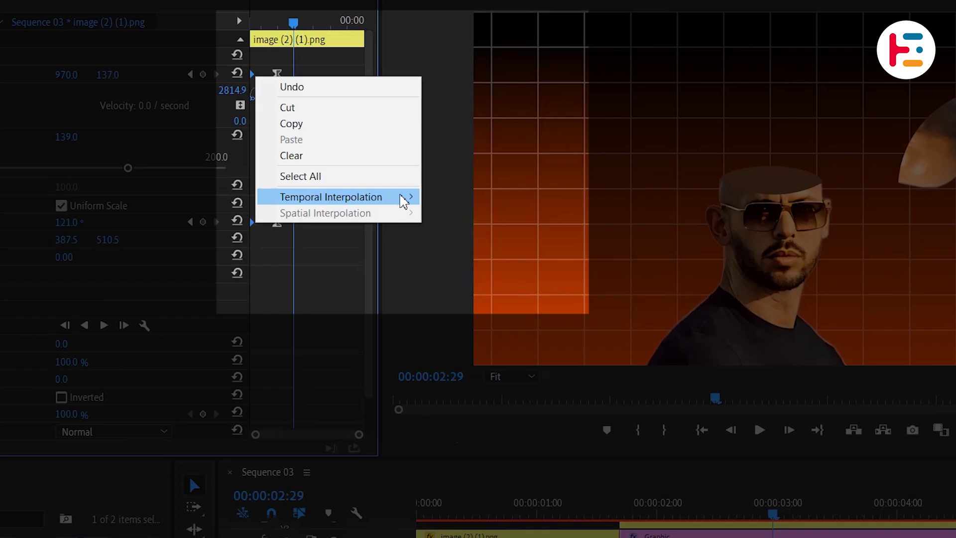
mouse_move(404, 199)
left_click(501, 298)
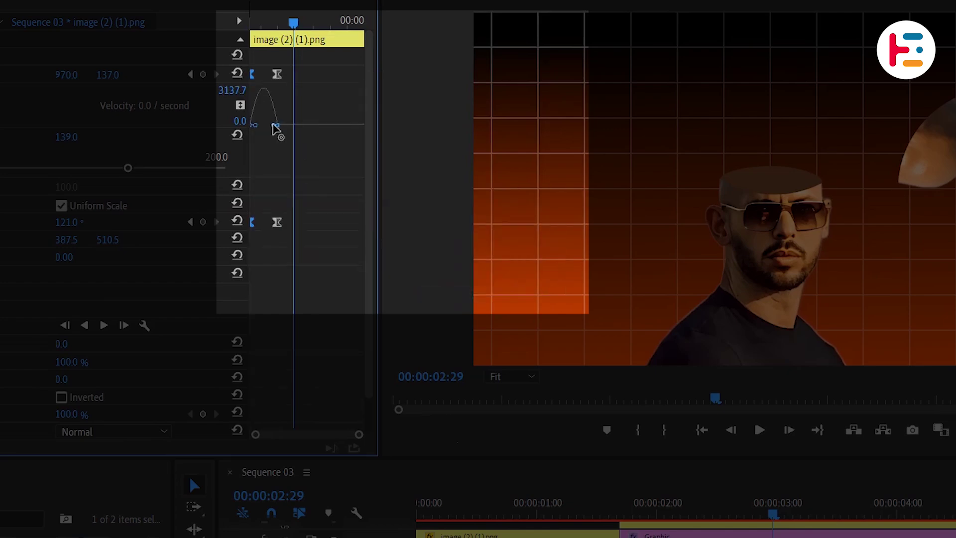
left_click(276, 221)
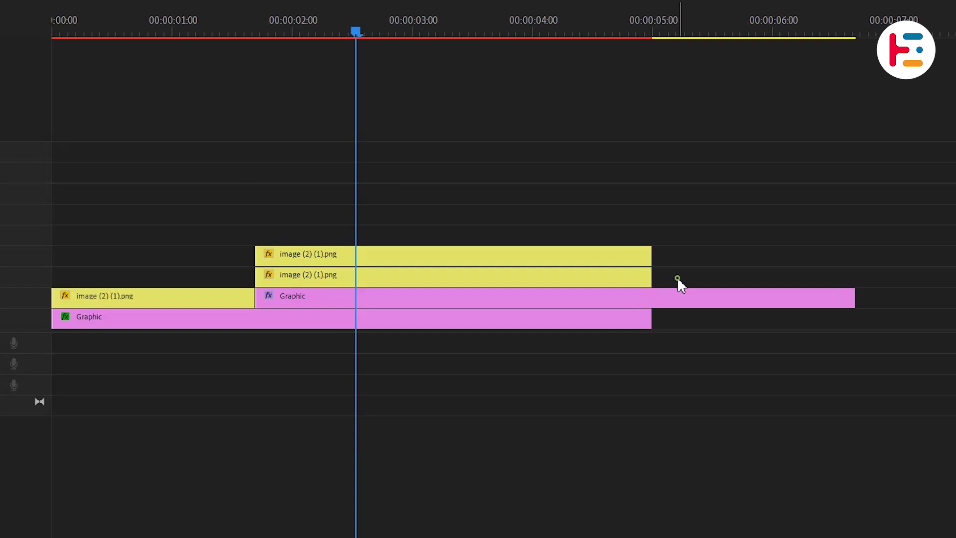
Raise the head-top clips three tracks and stagger lambo.png, money.png and pan.png beneath them
left_click_drag(462, 277, 461, 213)
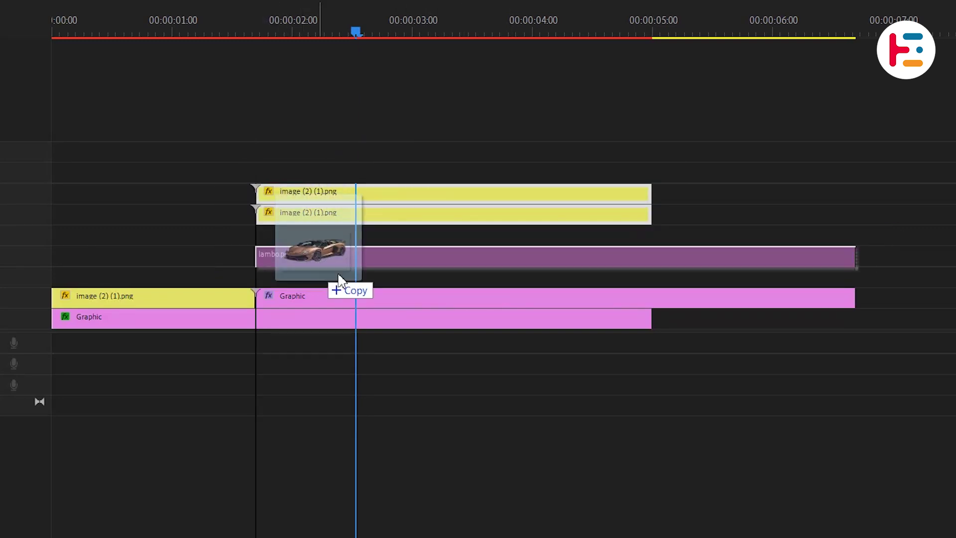
left_click_drag(337, 276, 393, 262)
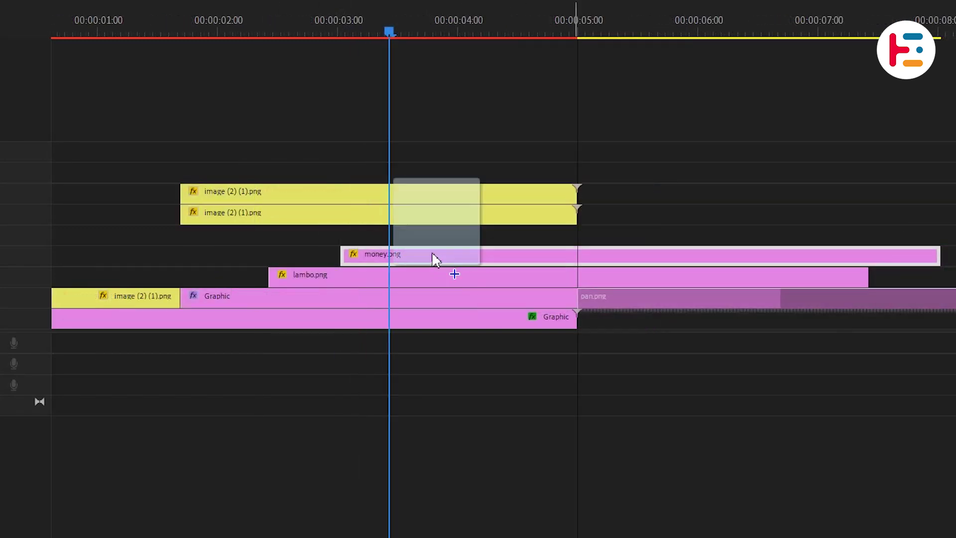
left_click_drag(433, 257, 471, 235)
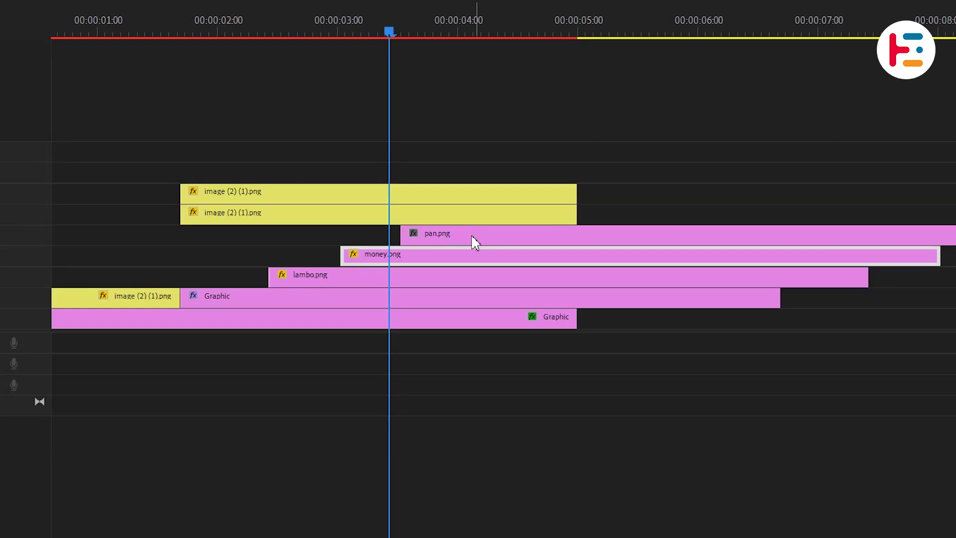
left_click_drag(393, 29, 425, 30)
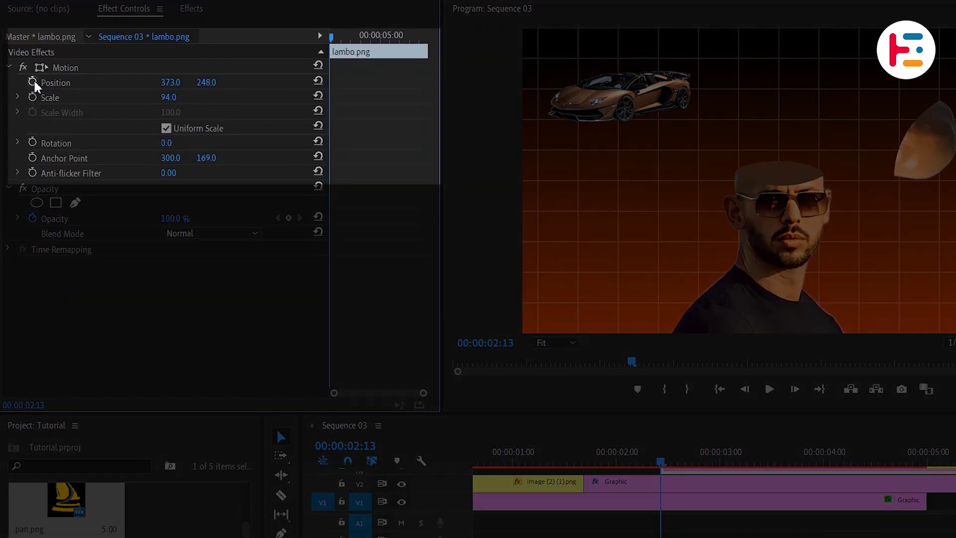
Keyframe the car's Position, Scale and Rotation, then ten frames later move it right, shrink it and tilt it to 43°
left_click(34, 79)
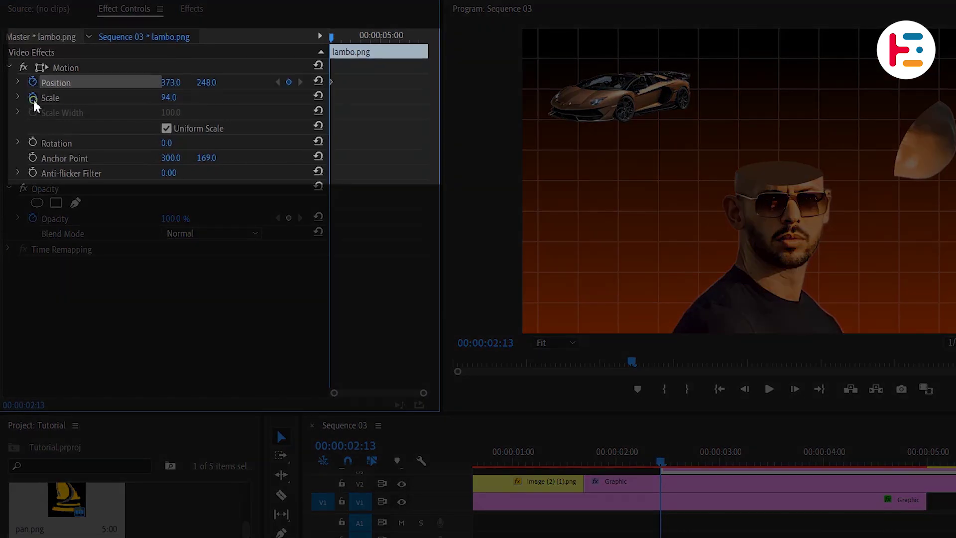
left_click(32, 98)
left_click(34, 144)
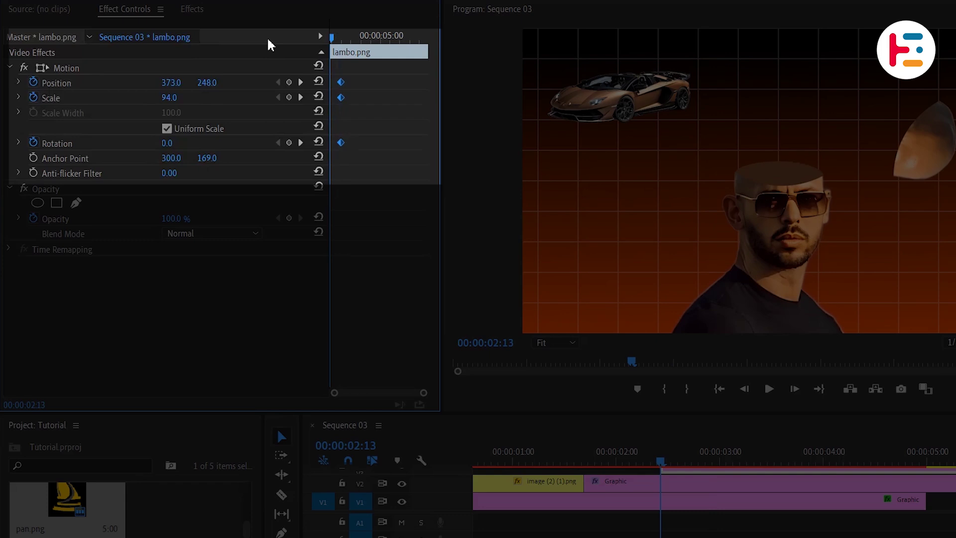
key("shift+Right")
key("shift+Right")
left_click_drag(171, 82, 152, 98)
left_click_drag(167, 143, 188, 143)
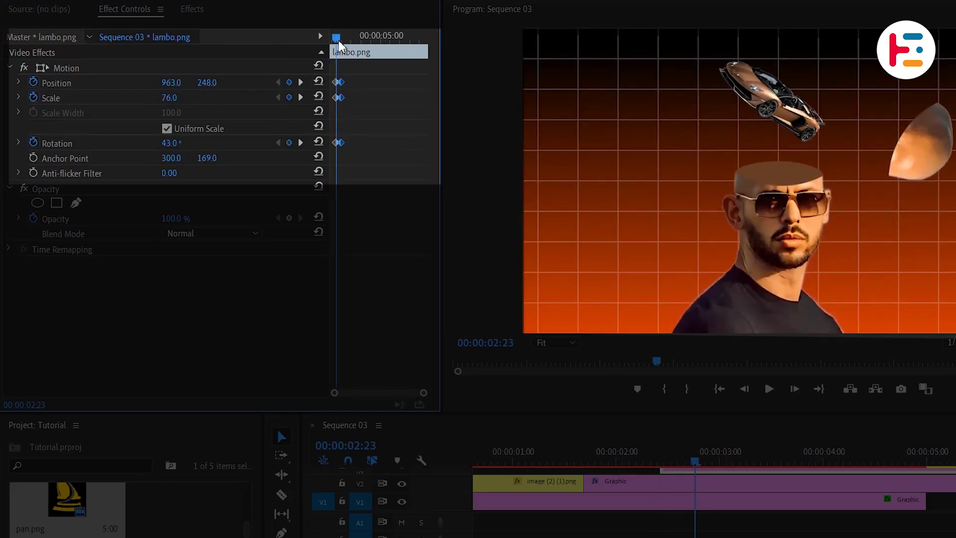
At the car clip's first frame set scale 51 and rotation 94°, then apply Ease Out to its keyframes
left_click_drag(336, 38, 239, 59)
left_click_drag(174, 98, 158, 99)
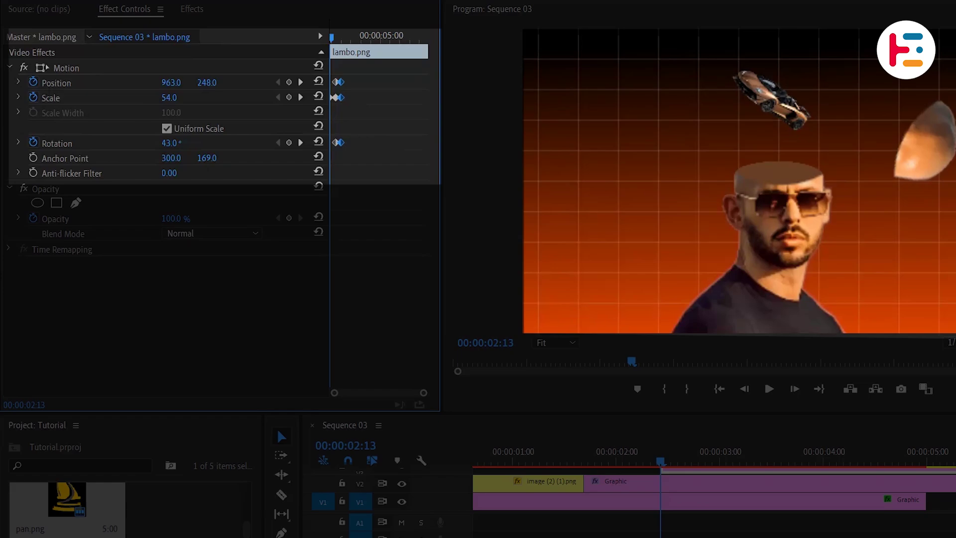
left_click_drag(180, 143, 212, 145)
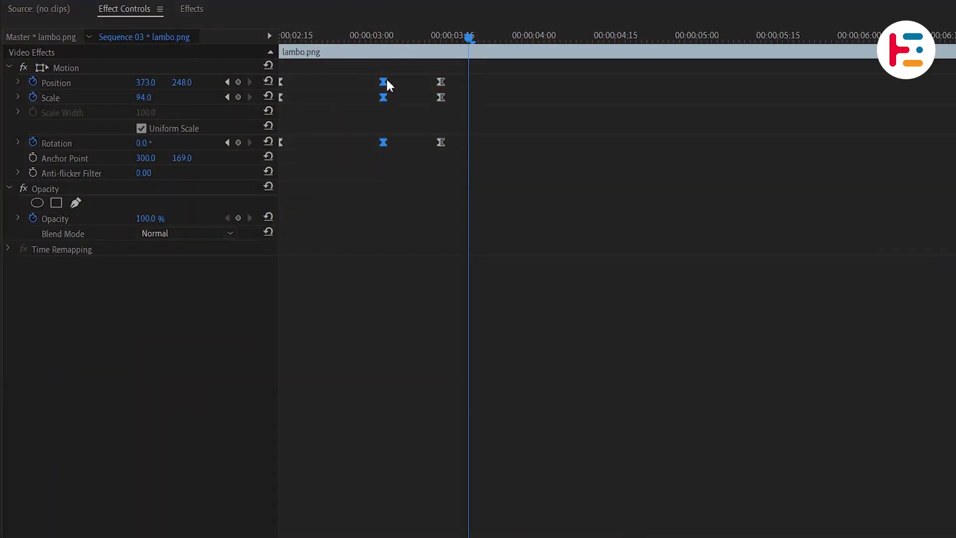
right_click(387, 80)
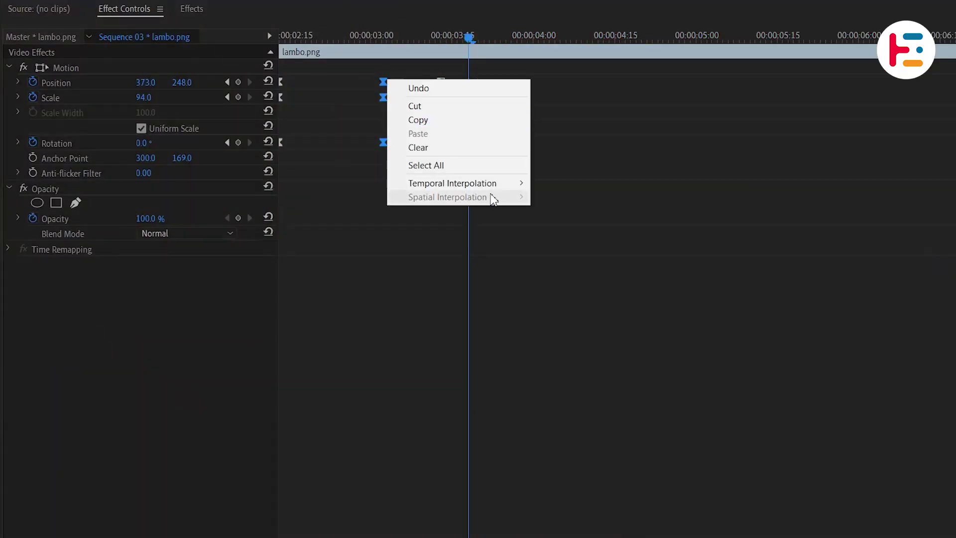
mouse_move(504, 187)
left_click(614, 273)
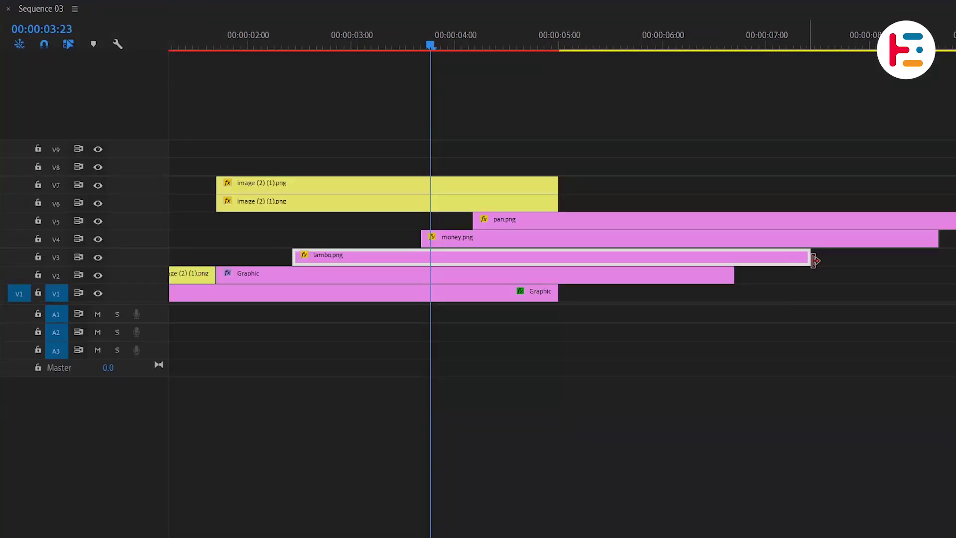
Trim the lambo.png, pan.png, Graphic and head-top clips so they all end at the same point
left_click_drag(814, 260, 939, 259)
left_click_drag(734, 275, 939, 275)
left_click_drag(955, 221, 938, 221)
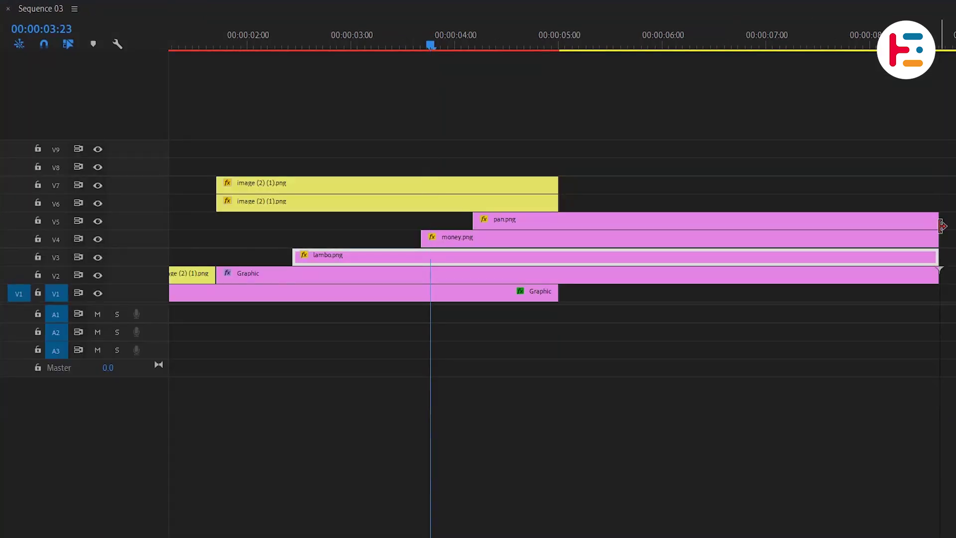
left_click_drag(558, 293, 938, 291)
left_click_drag(557, 189, 939, 201)
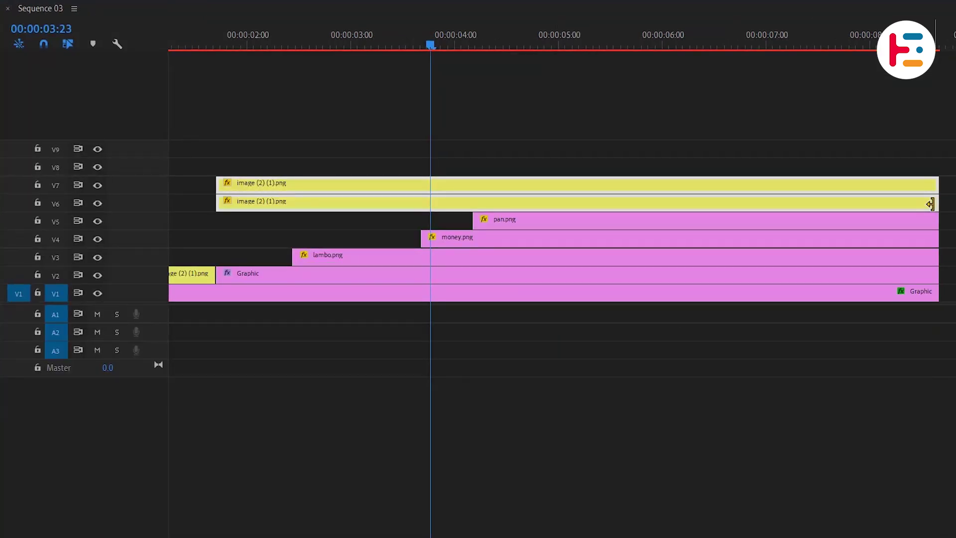
Slide pan.png to start later, near 05:00, and reposition the money.png image
left_click(566, 227)
left_click_drag(566, 227, 641, 227)
left_click(545, 246)
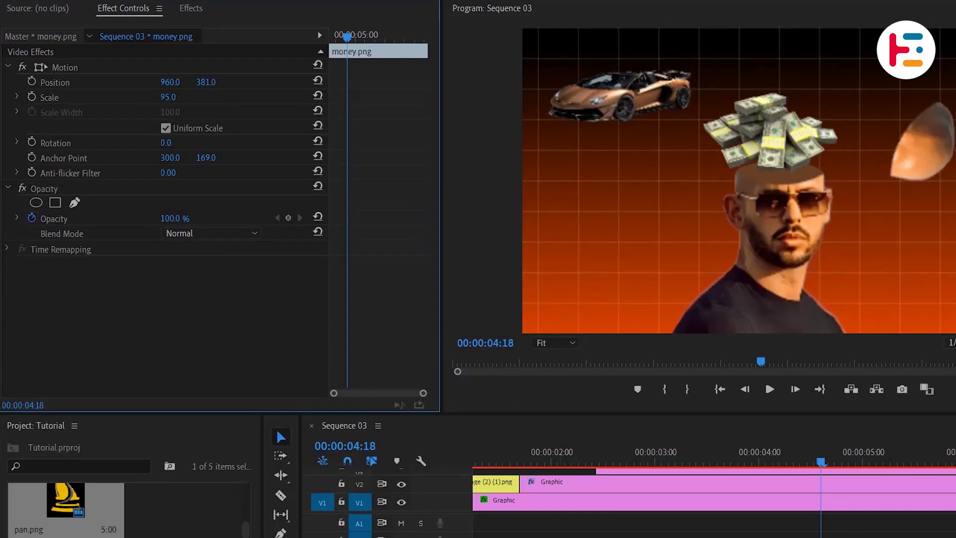
left_click_drag(203, 81, 182, 96)
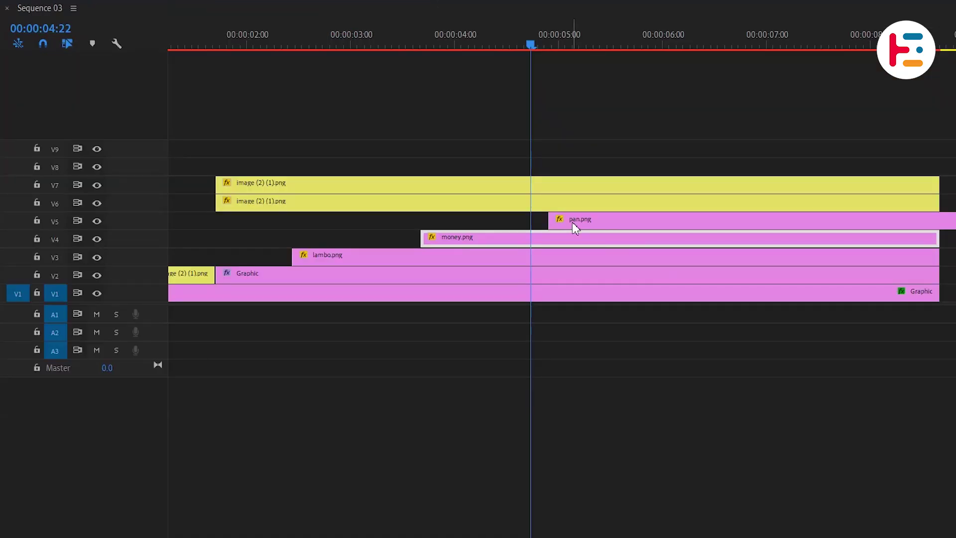
Keyframe the pan.png chess piece's rotation, spinning it further, and shift its position slightly left
left_click(572, 222)
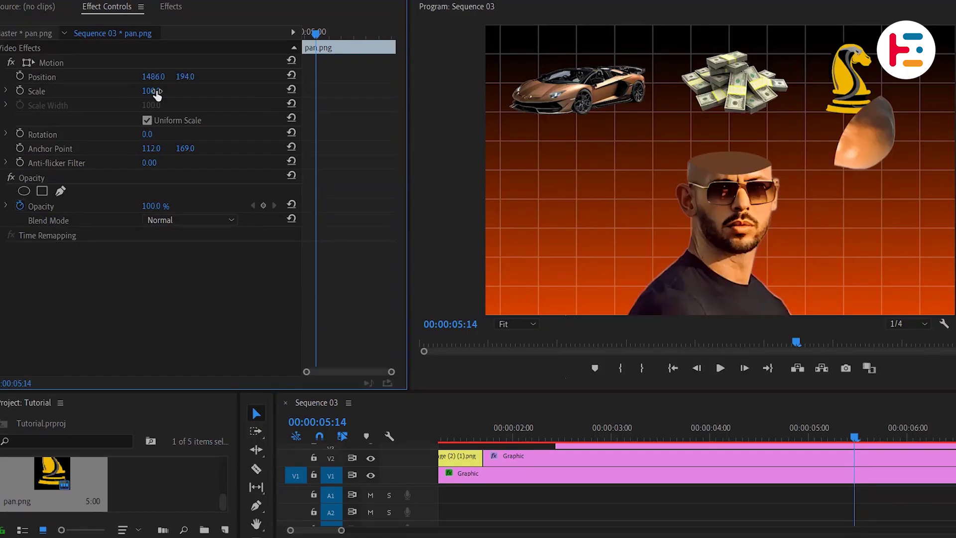
left_click_drag(157, 139, 167, 138)
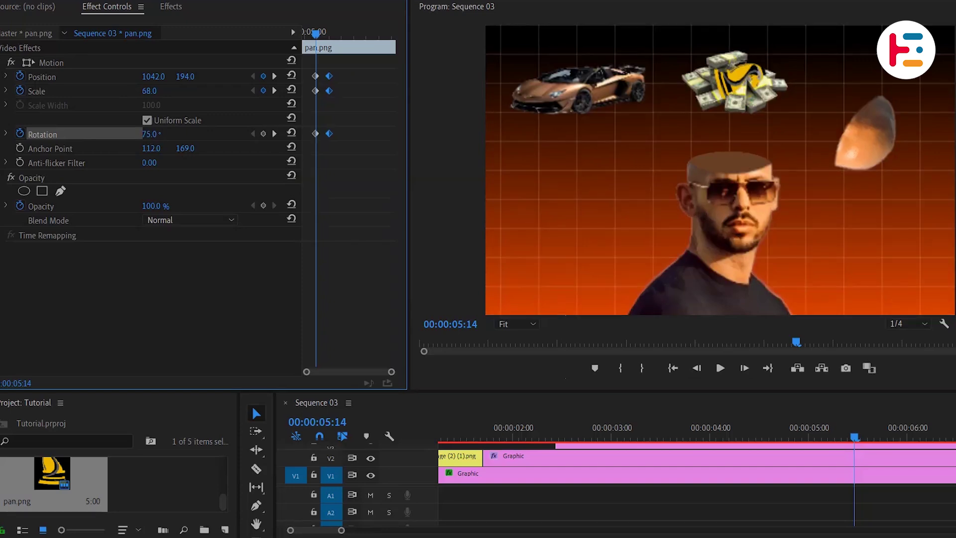
left_click_drag(195, 138, 255, 138)
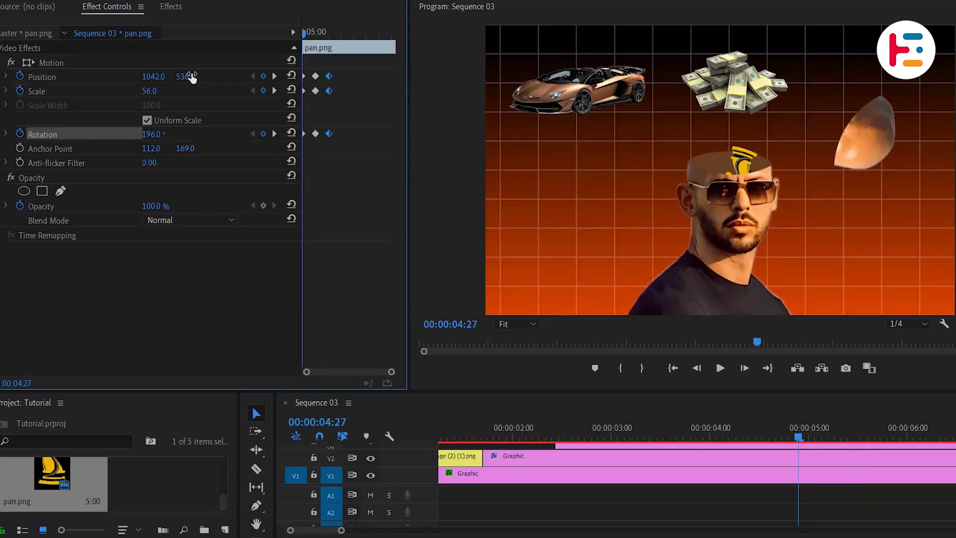
left_click_drag(192, 78, 209, 88)
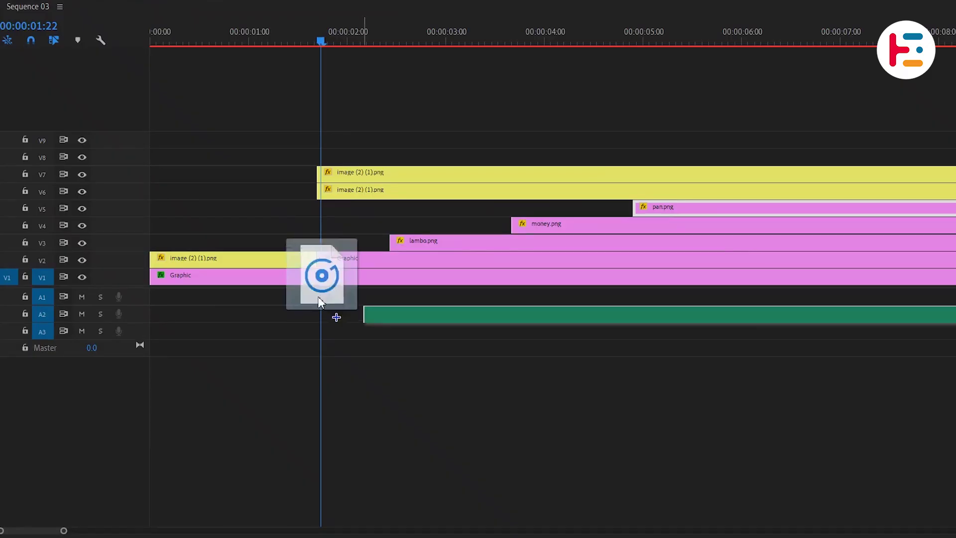
Place a sound-effect clip on A1 under the head pop
left_click_drag(320, 299, 319, 302)
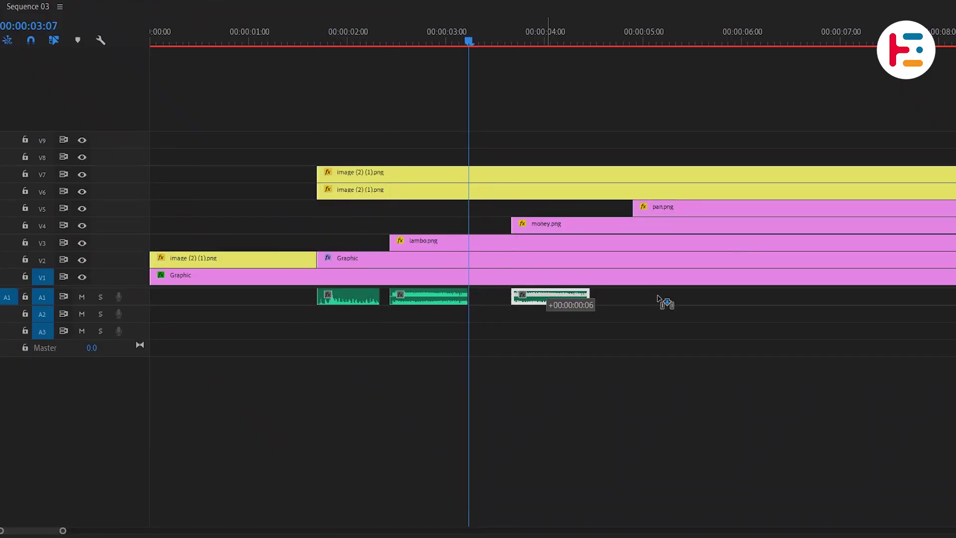
left_click_drag(657, 299, 657, 299)
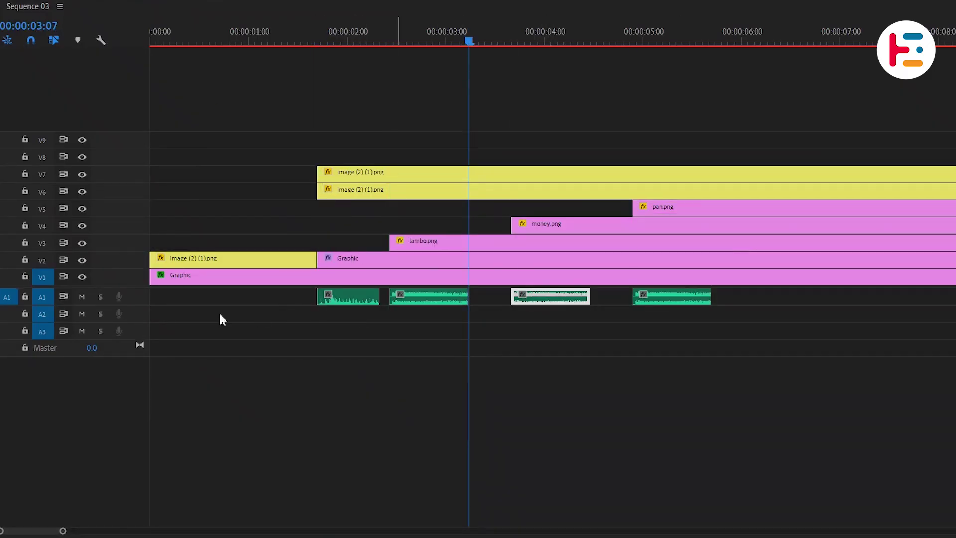